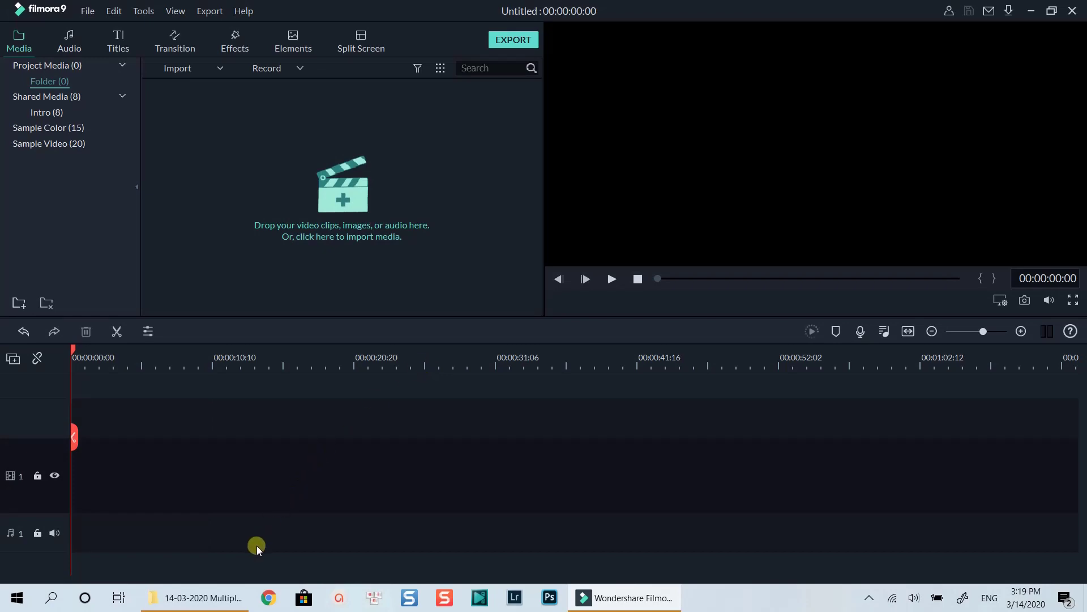
# Step: Drag MVI_5810.MP4 from the Canon folder into Filmora's media library
pyautogui.click(201, 598)
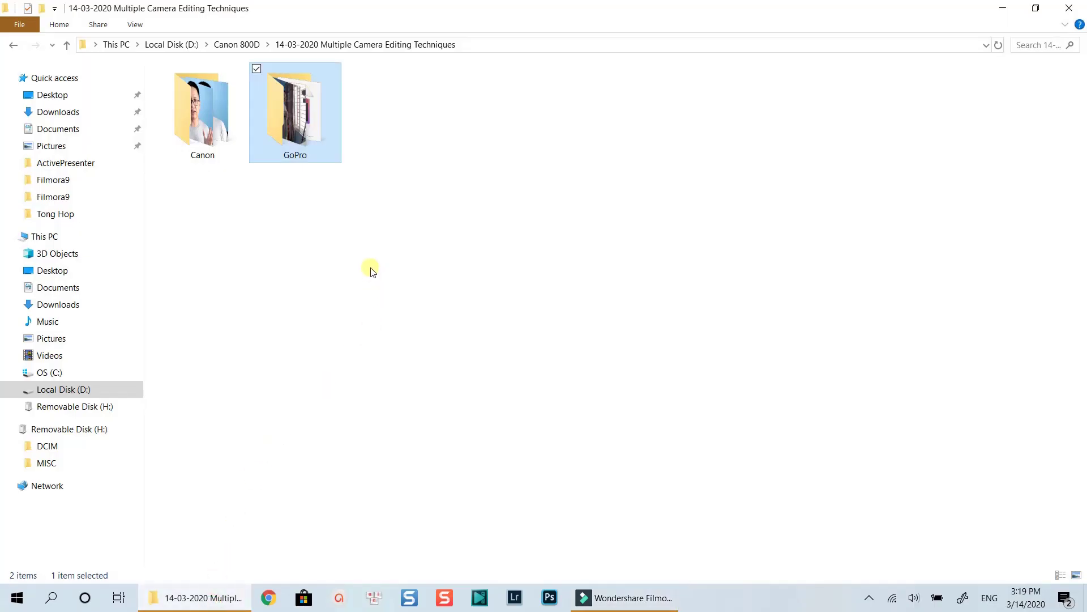
pyautogui.click(213, 120)
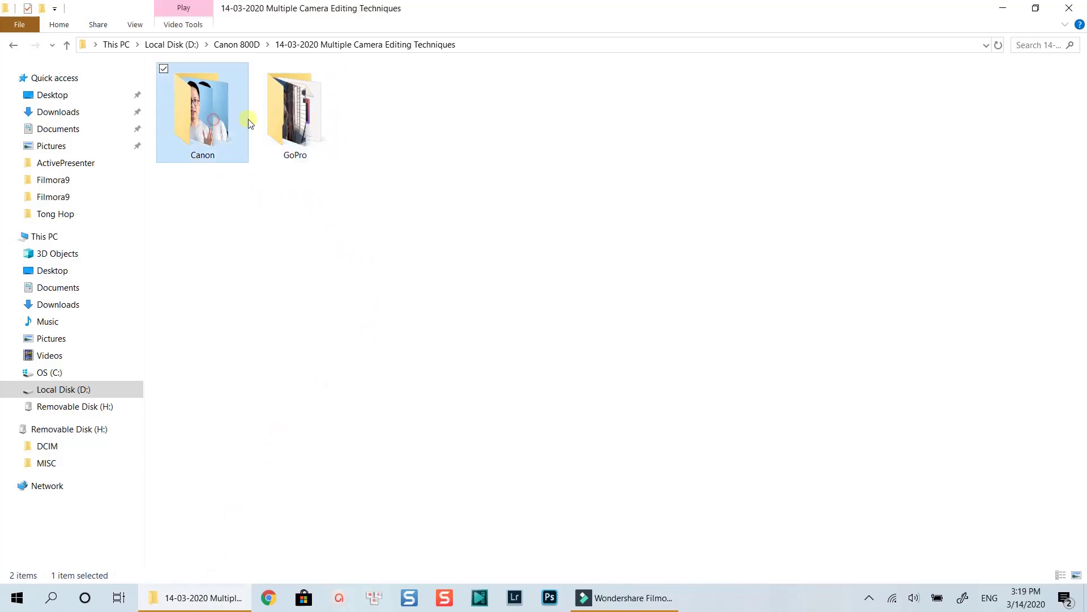
pyautogui.click(283, 123)
pyautogui.doubleClick(210, 119)
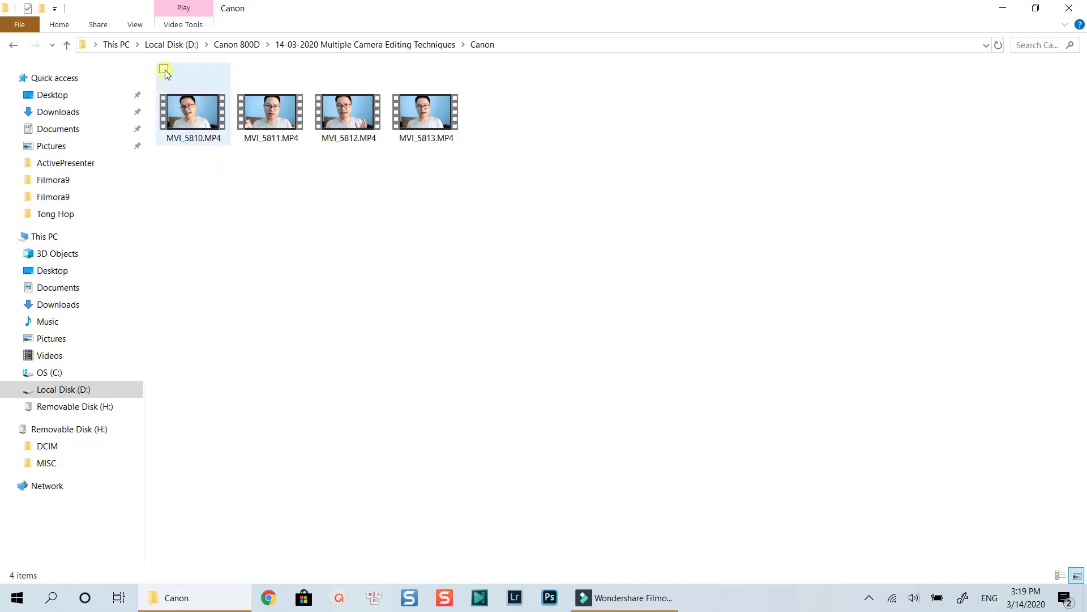
pyautogui.click(203, 123)
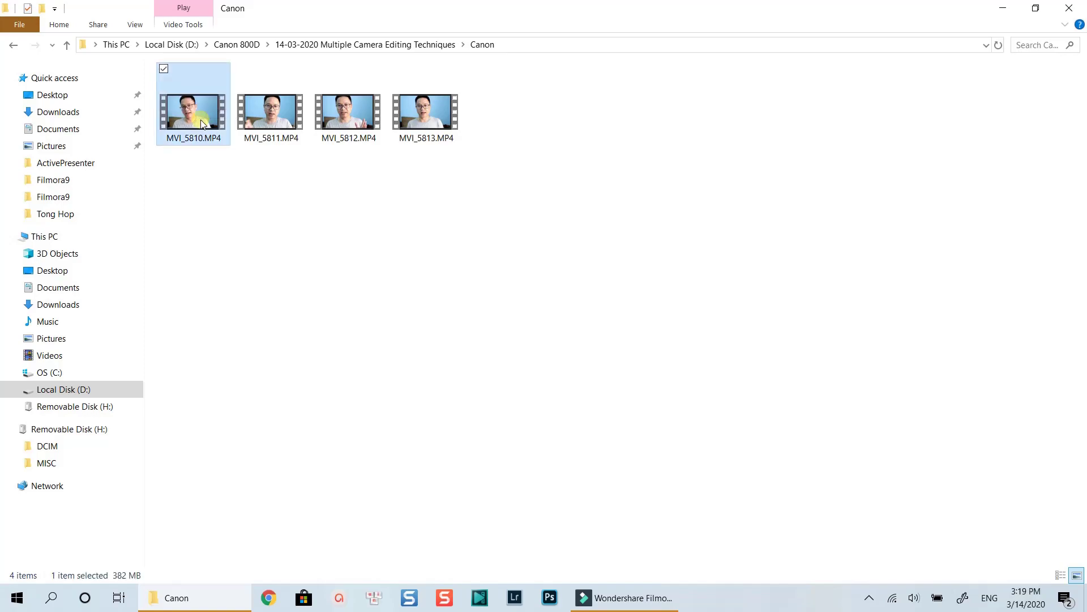
pyautogui.moveTo(199, 118); pyautogui.dragTo(353, 243)
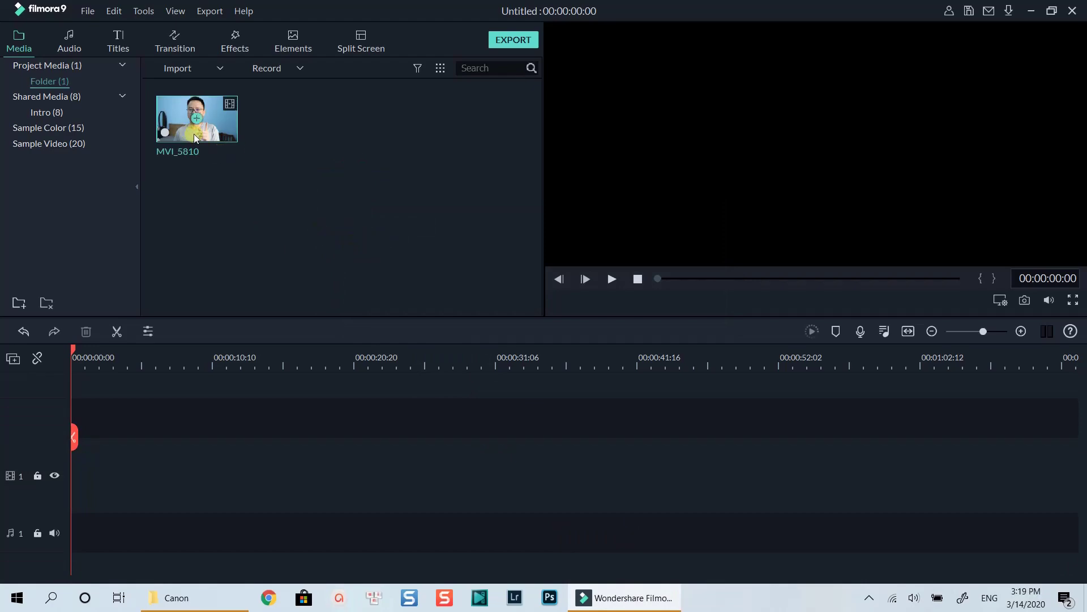
# Step: Drag GH014811.MP4 from the GoPro folder into Filmora's media library
pyautogui.click(219, 600)
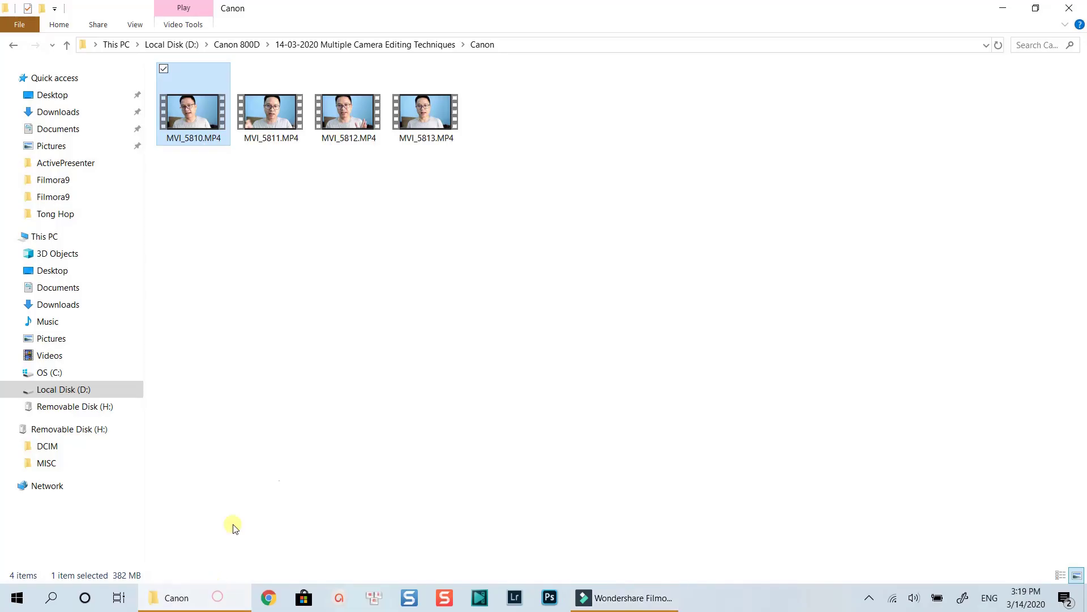
pyautogui.click(354, 262)
pyautogui.press('BackSpace')
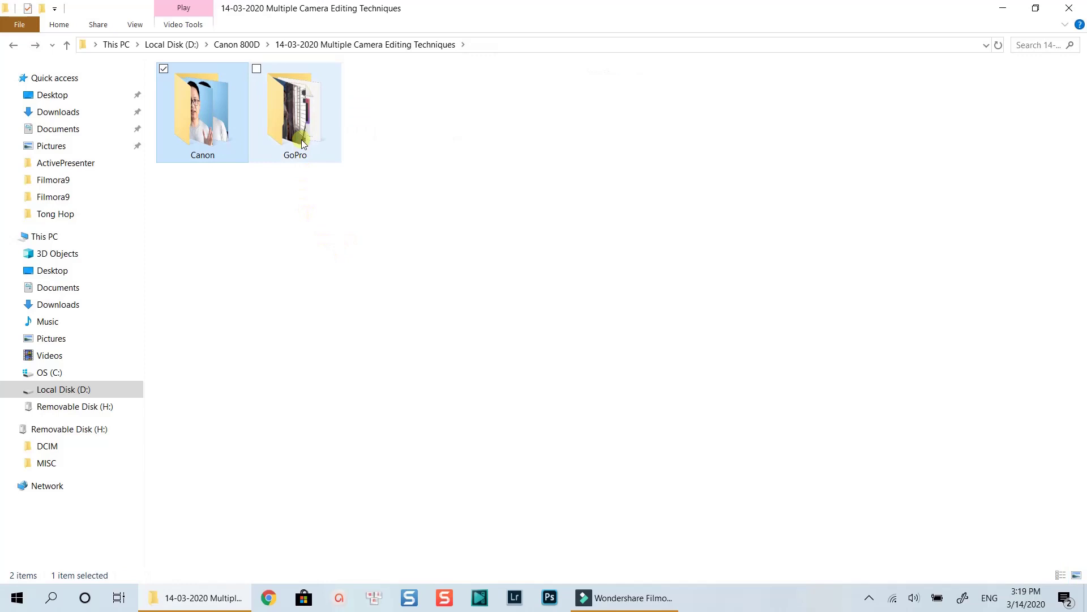
pyautogui.doubleClick(302, 144)
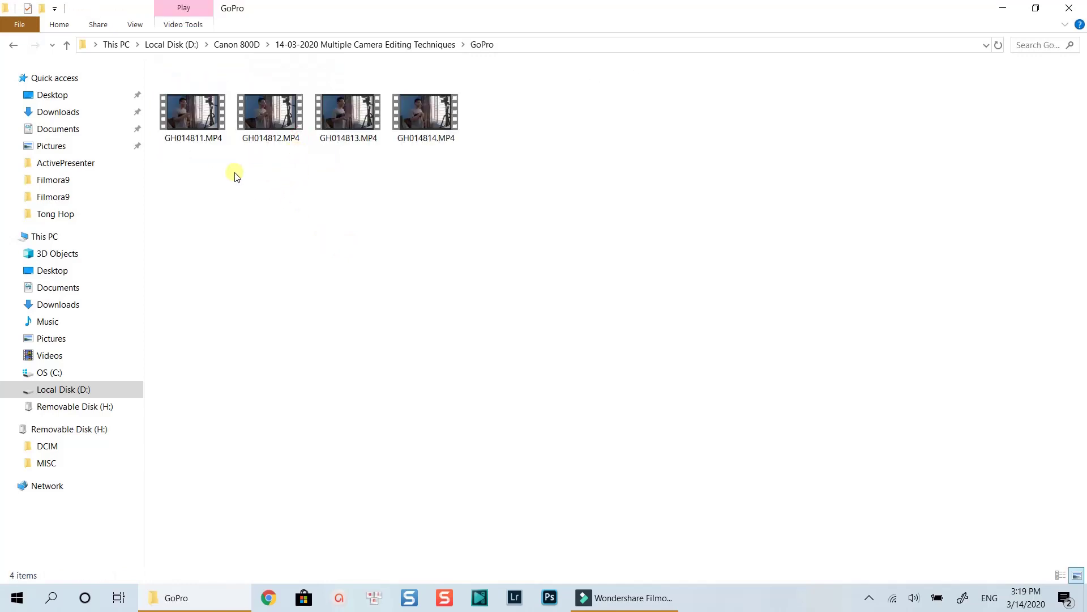
pyautogui.moveTo(190, 112)
pyautogui.mouseDown()
pyautogui.moveTo(621, 593)
pyautogui.moveTo(338, 176)
pyautogui.mouseUp()
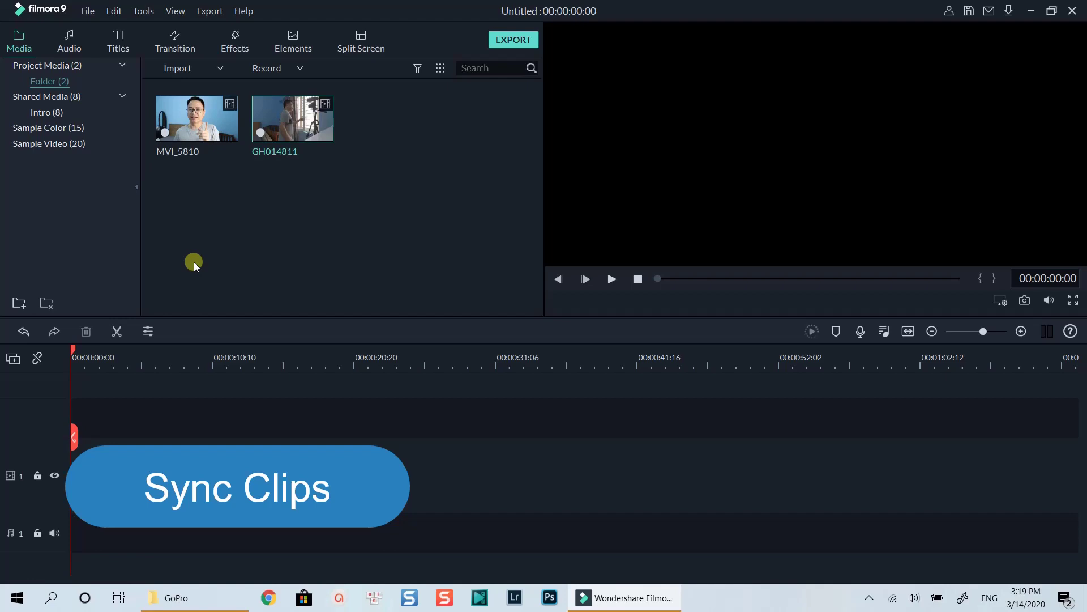
# Step: Add a second video track to the timeline
pyautogui.click(56, 497)
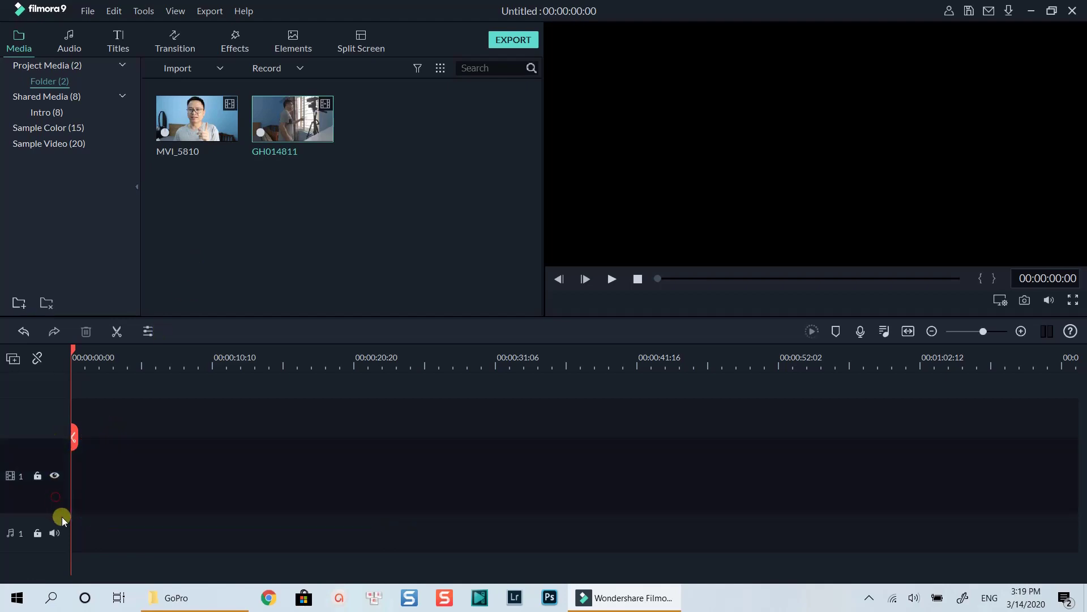
pyautogui.rightClick(42, 433)
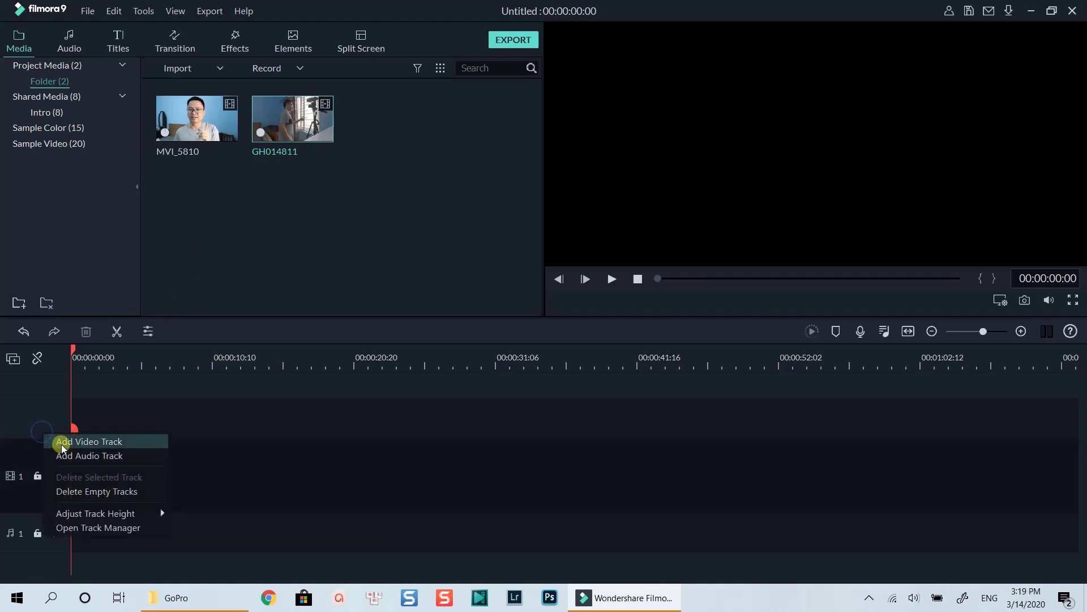
pyautogui.click(61, 443)
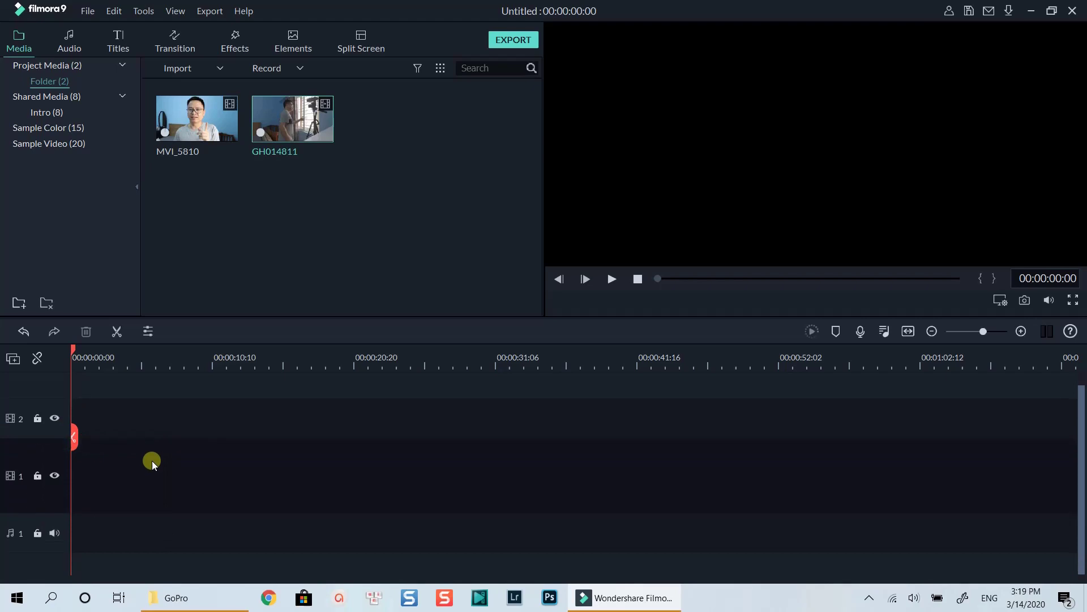
pyautogui.moveTo(196, 119)
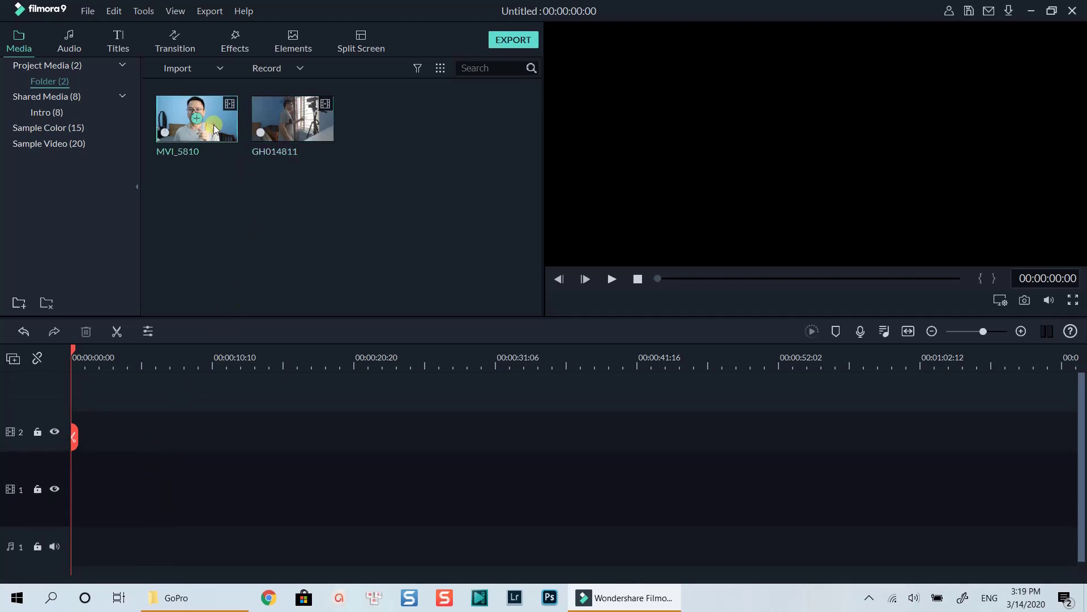
# Step: Place MVI_5810 on video track 2 and GH014811 on video track 1
pyautogui.moveTo(144, 360)
pyautogui.mouseDown()
pyautogui.moveTo(96, 425)
pyautogui.moveTo(73, 427)
pyautogui.mouseUp()
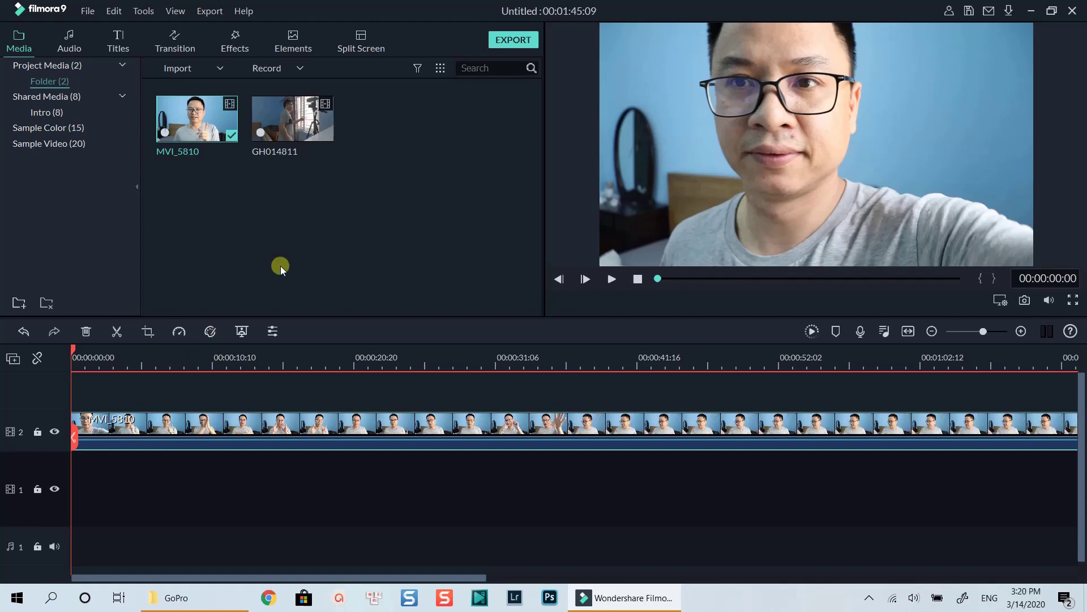
pyautogui.moveTo(293, 119)
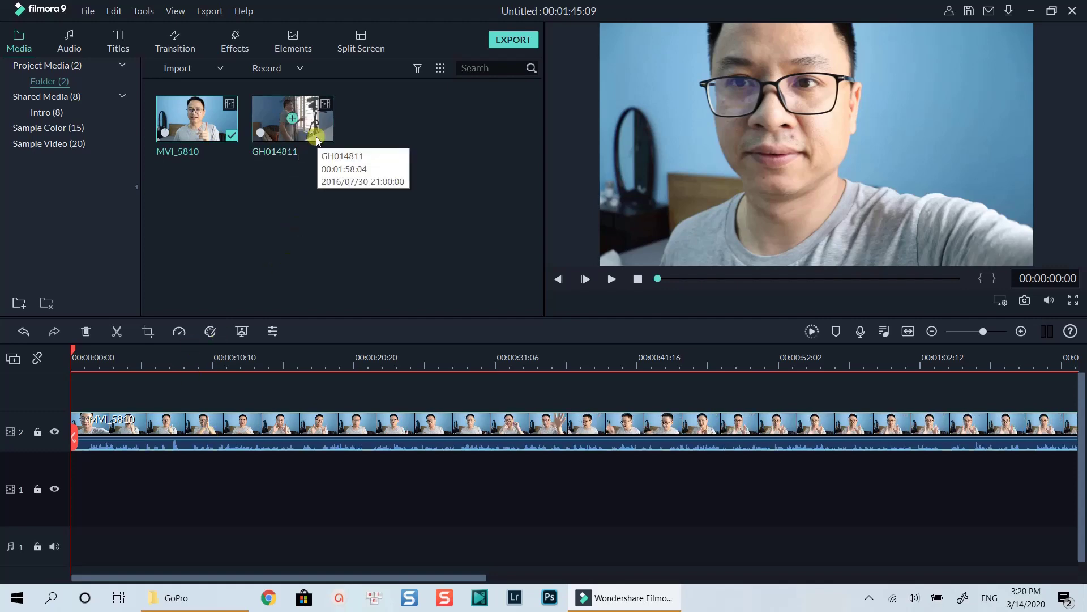
pyautogui.click(316, 138)
pyautogui.moveTo(237, 332)
pyautogui.mouseDown()
pyautogui.moveTo(94, 472)
pyautogui.moveTo(72, 475)
pyautogui.mouseUp()
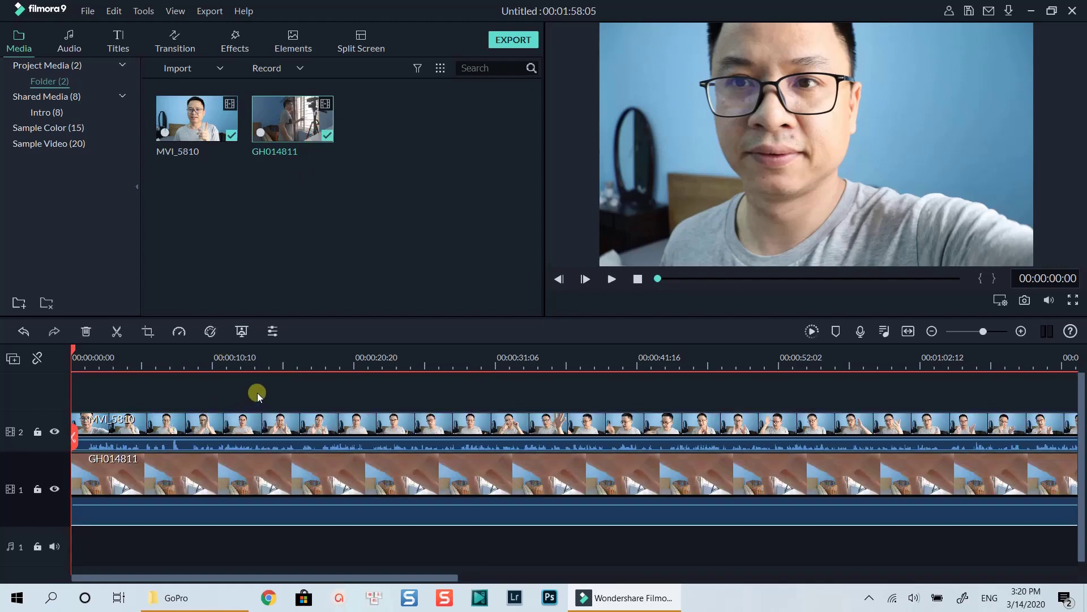
pyautogui.click(908, 331)
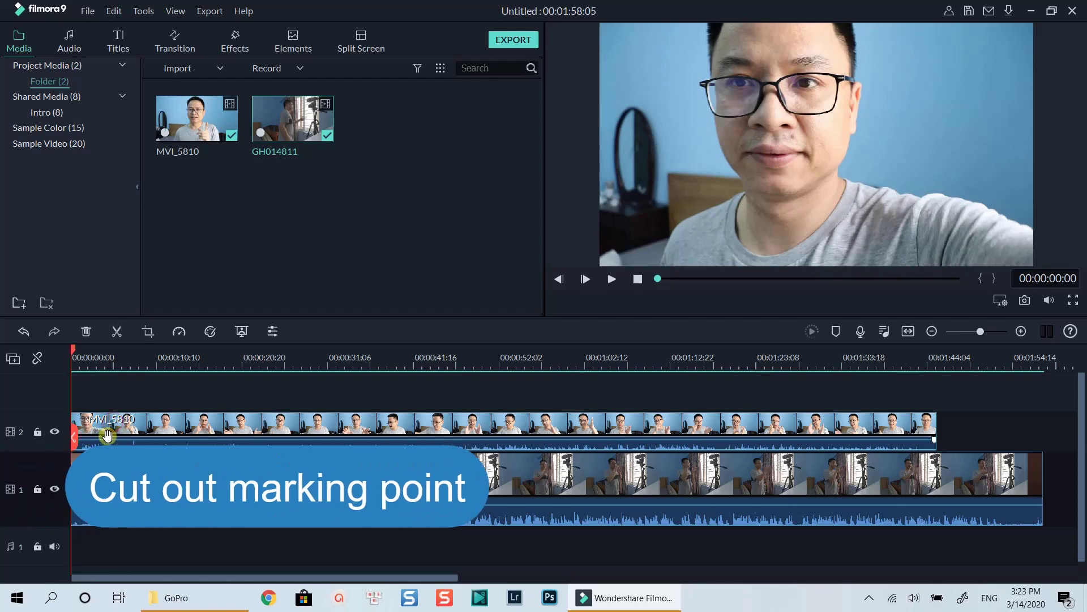
pyautogui.click(56, 432)
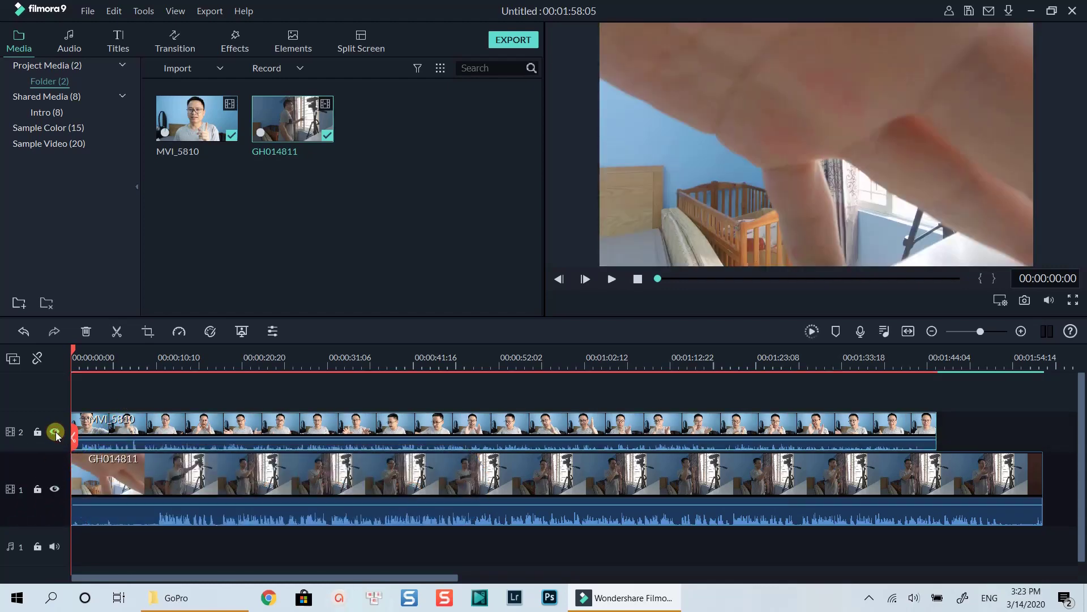
pyautogui.click(55, 432)
pyautogui.click(55, 432)
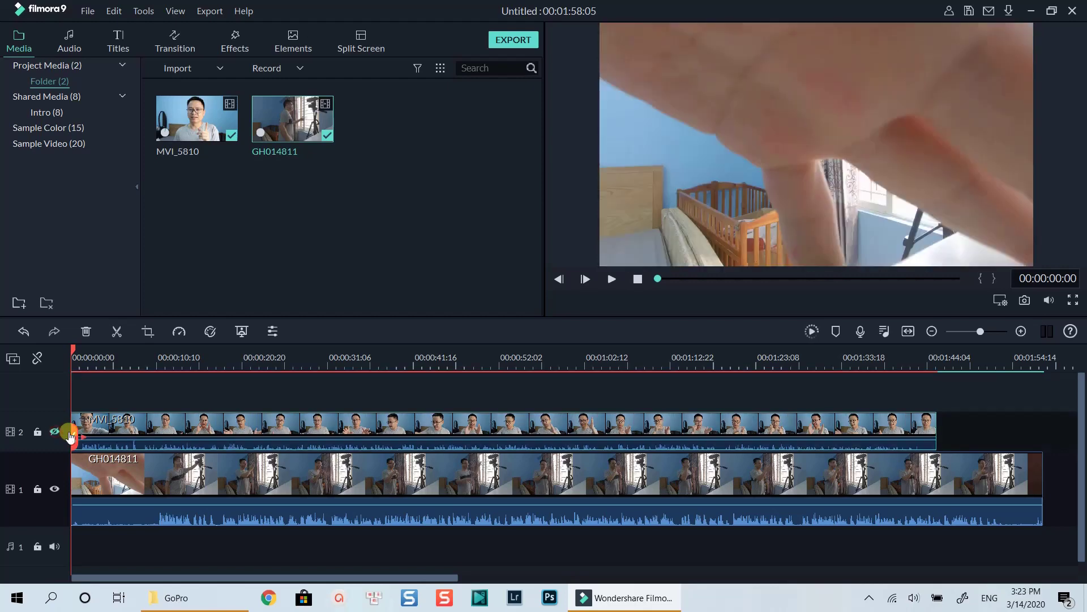
pyautogui.click(95, 469)
pyautogui.click(56, 432)
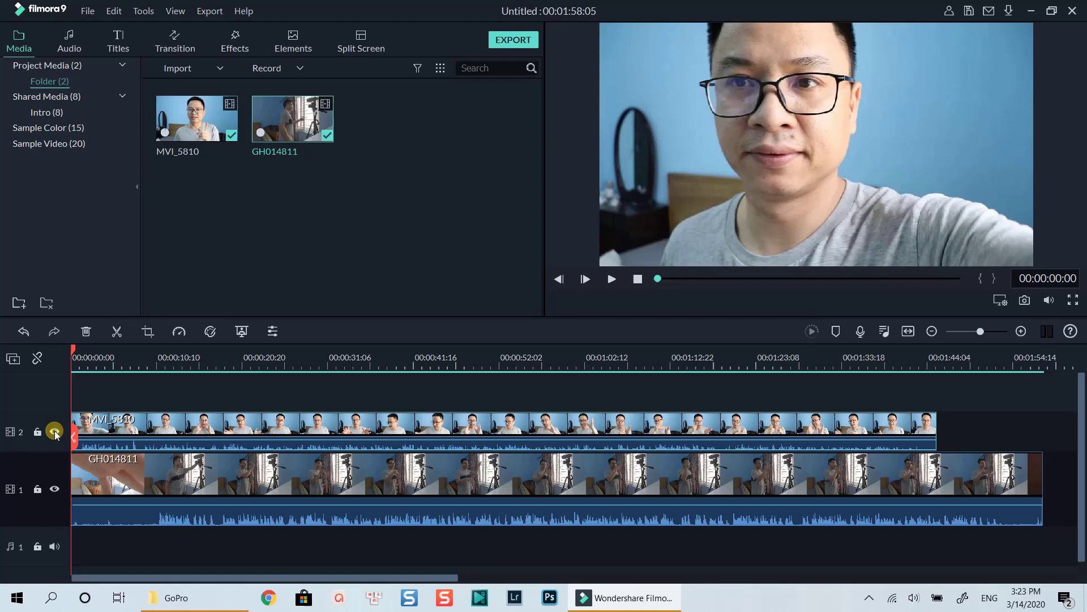
pyautogui.click(100, 432)
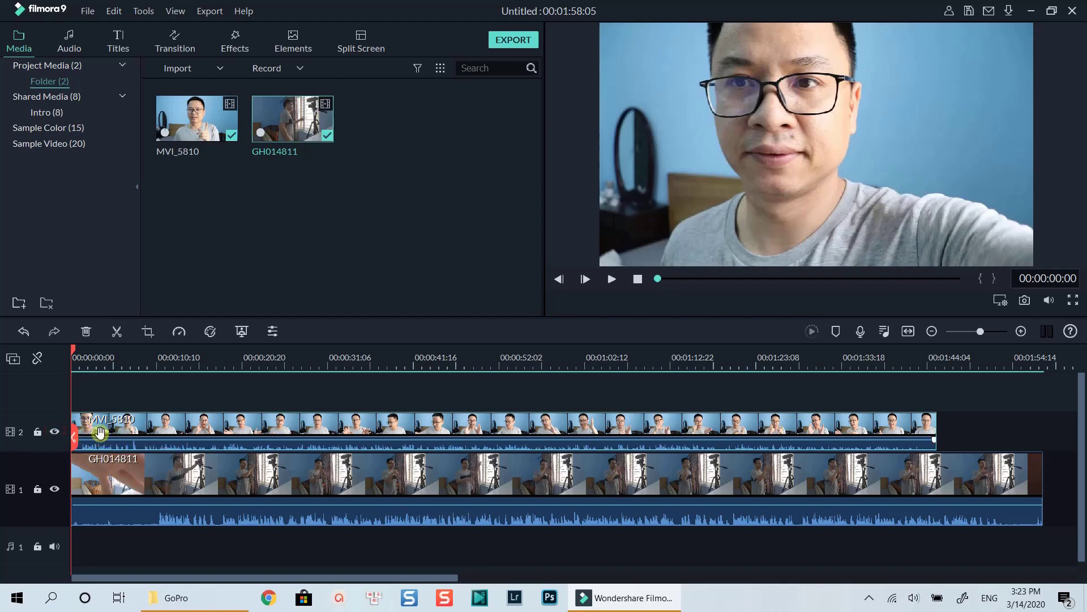
pyautogui.click(53, 488)
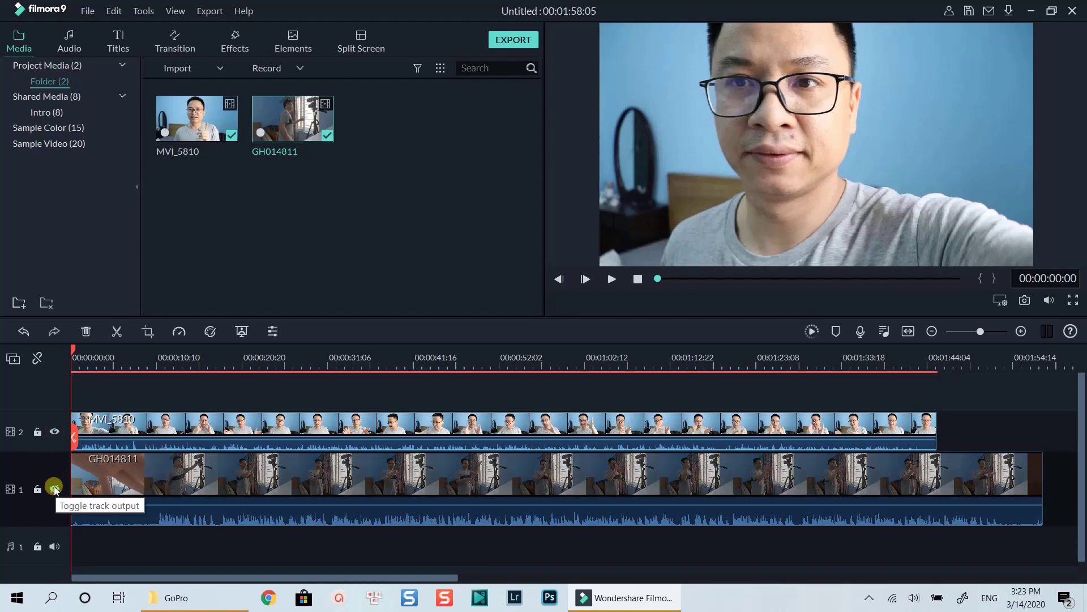
pyautogui.click(55, 489)
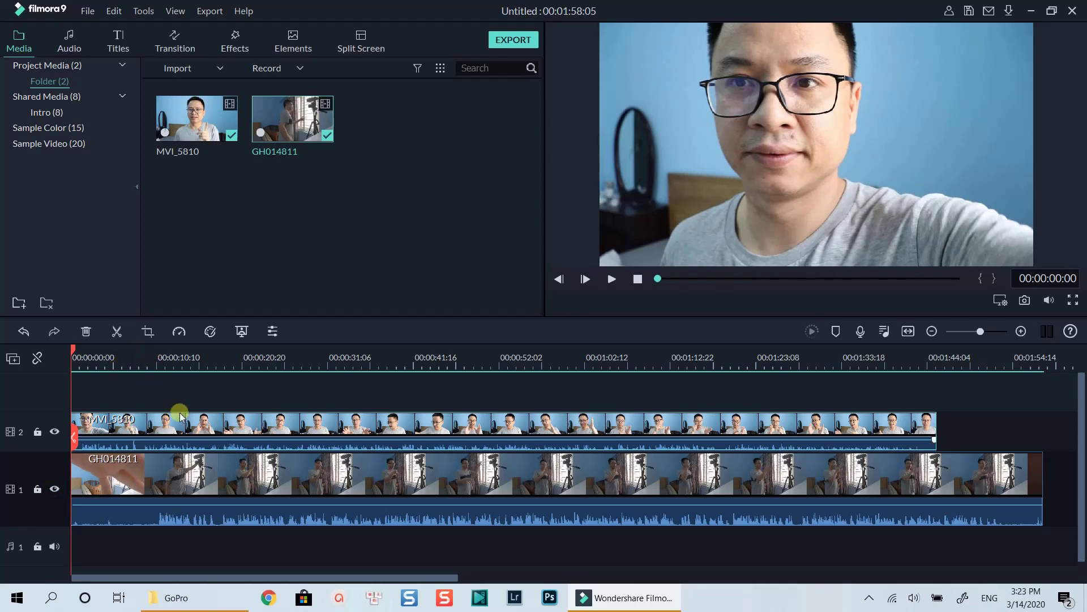
# Step: Play the timeline and stop the playhead at the sync moment near 7 seconds
pyautogui.press('space')
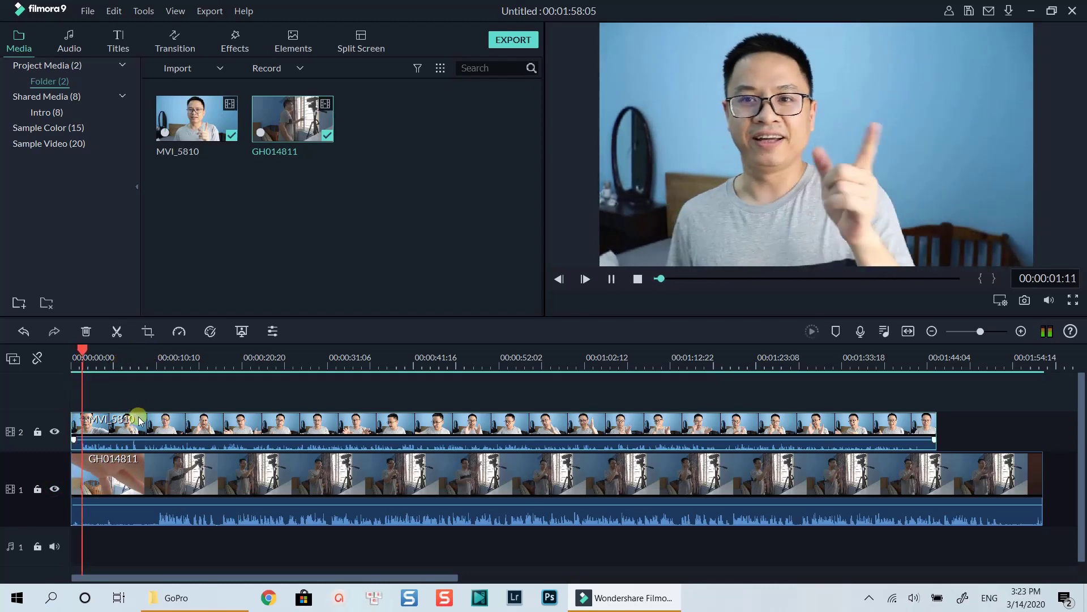
pyautogui.click(107, 470)
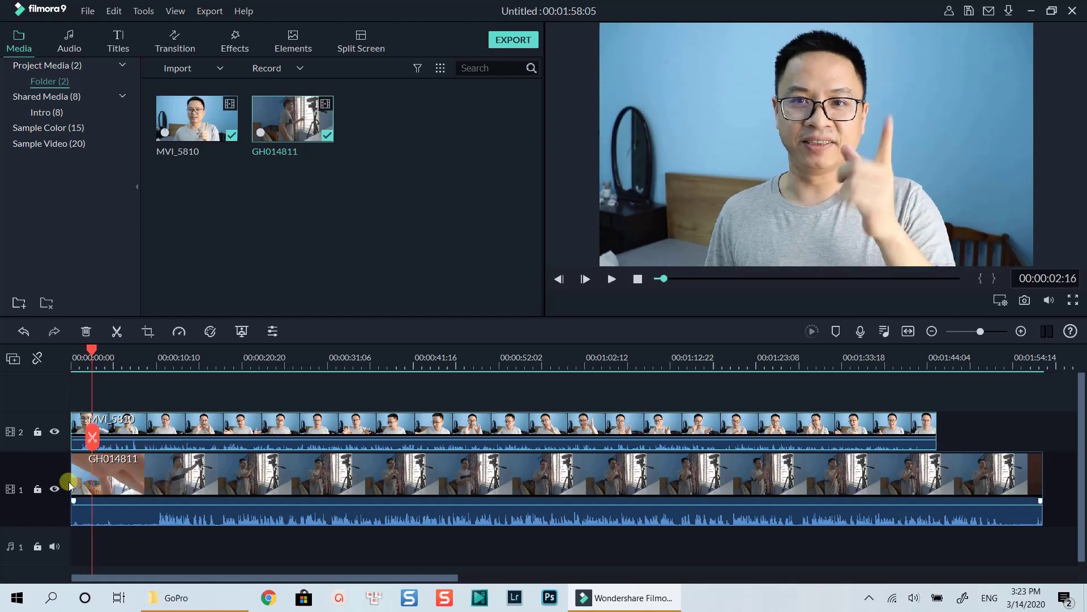
pyautogui.click(168, 481)
pyautogui.press('space')
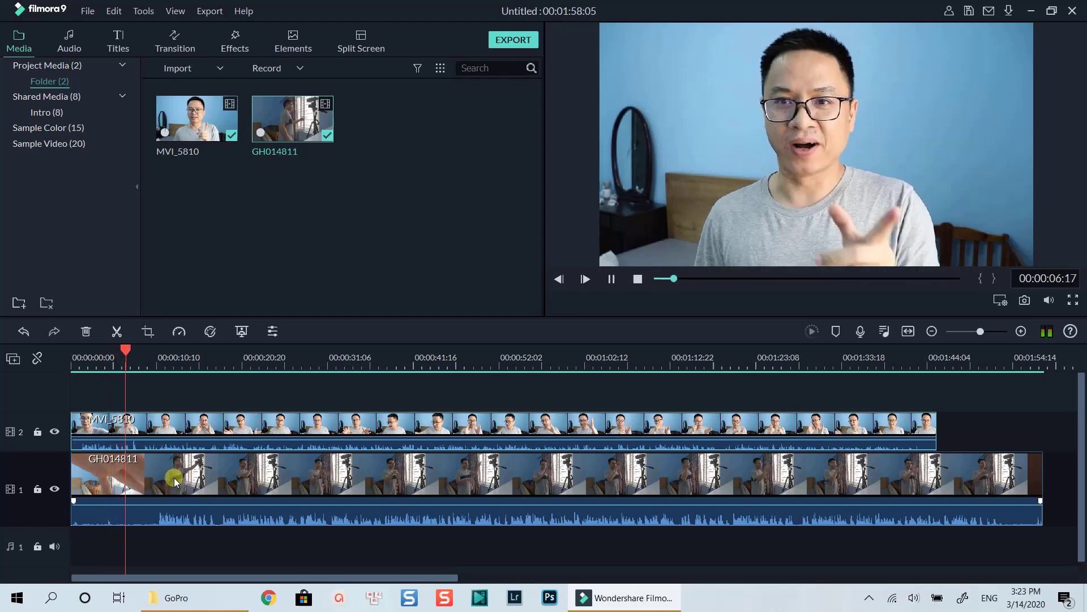
pyautogui.press('space')
pyautogui.click(373, 305)
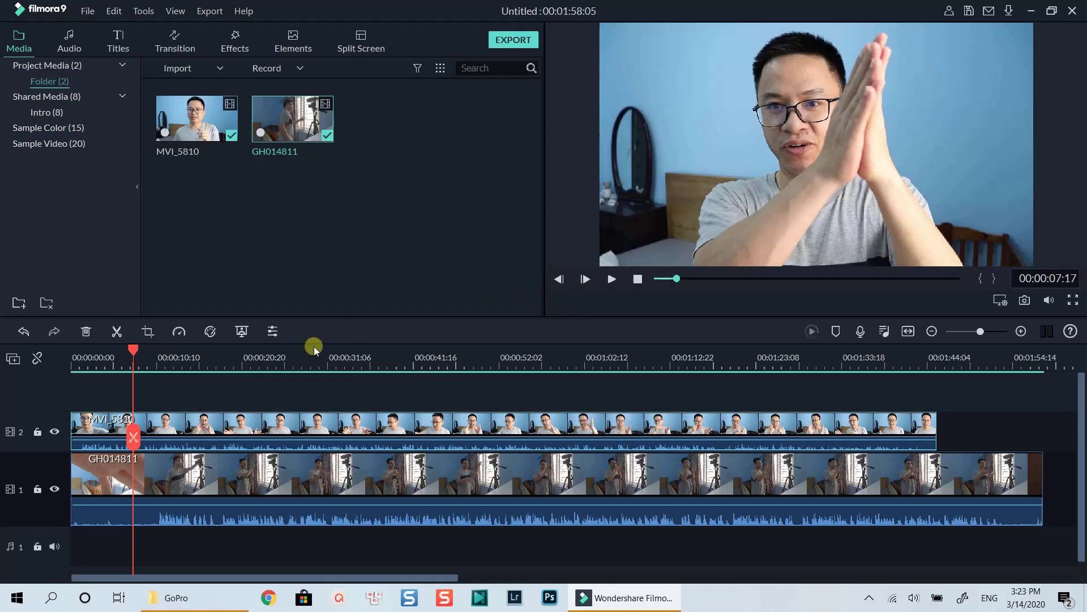
pyautogui.moveTo(197, 360); pyautogui.dragTo(486, 357)
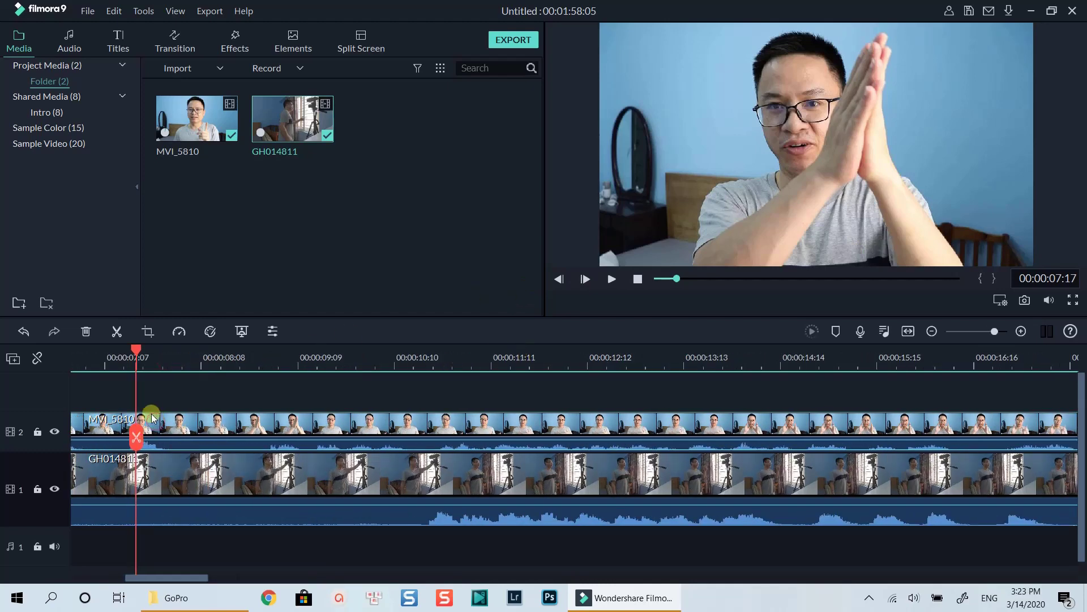
# Step: Split MVI_5810 at 7 seconds, delete the opening piece, and move it to 00:00
pyautogui.click(136, 439)
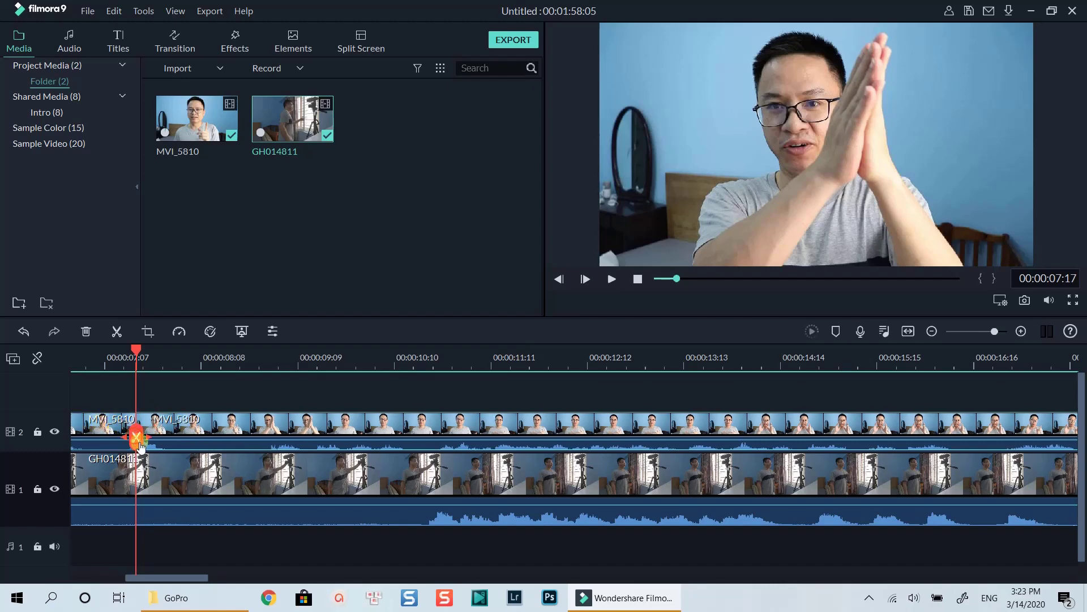
pyautogui.rightClick(102, 429)
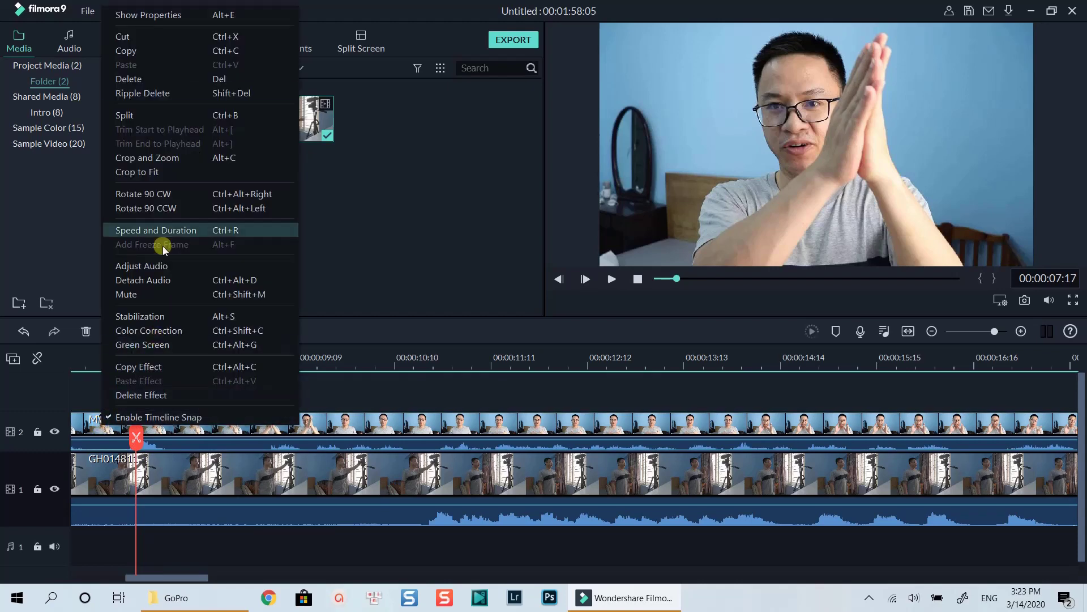
pyautogui.click(141, 79)
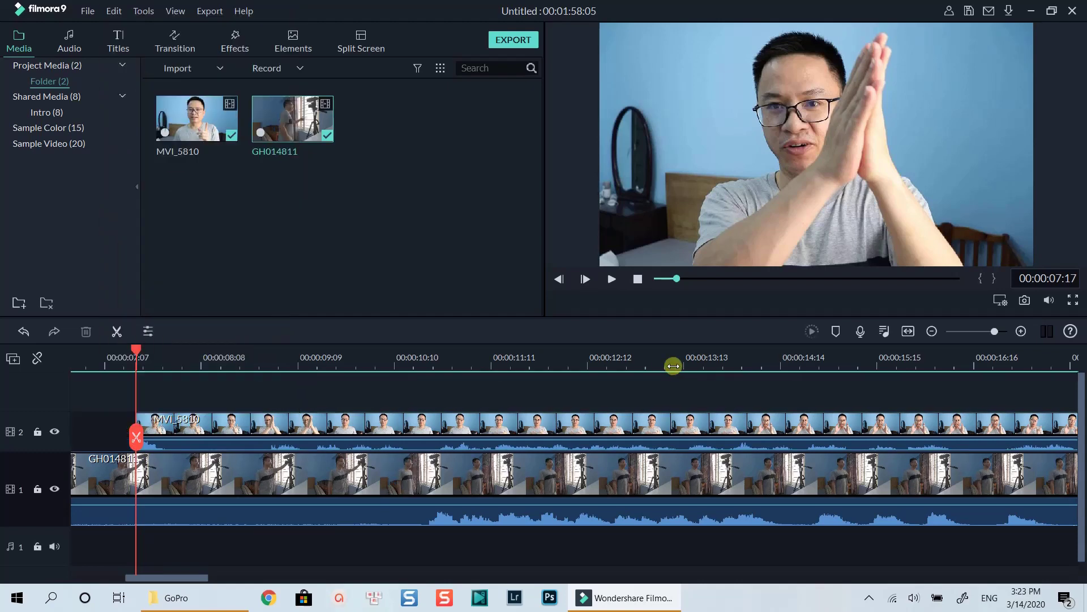
pyautogui.click(908, 331)
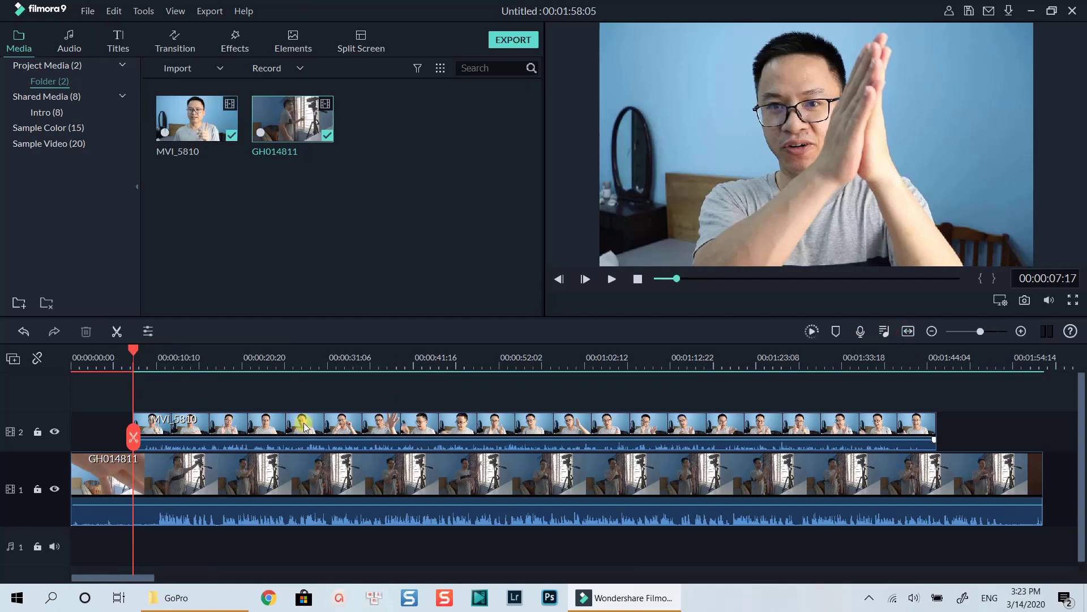
pyautogui.moveTo(304, 426); pyautogui.dragTo(229, 430)
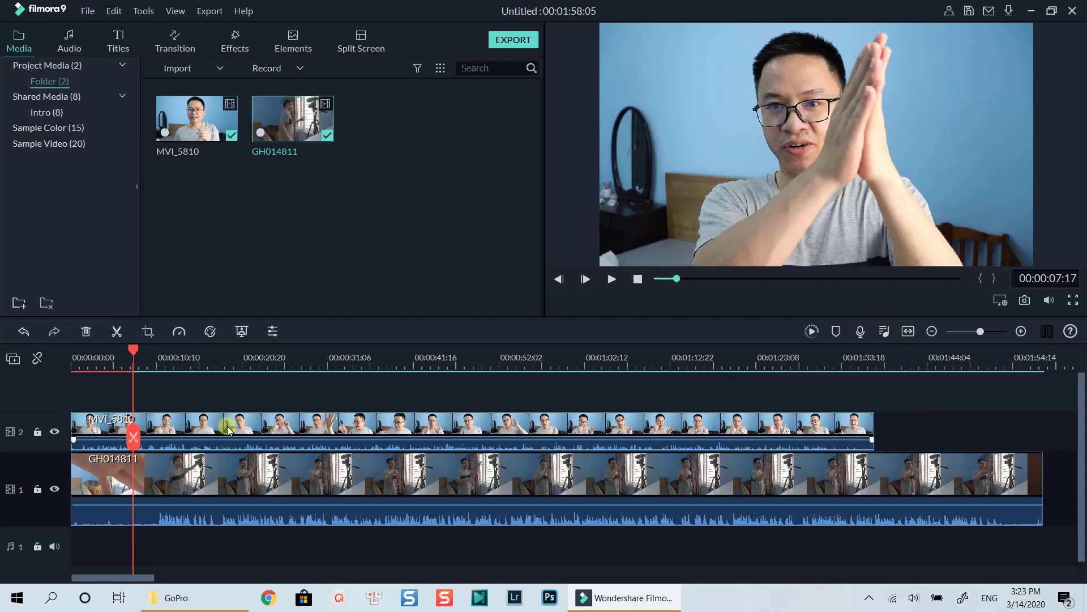
# Step: Hide the Canon track and scrub the playhead to the hand clap near 00:00:17:02
pyautogui.click(73, 363)
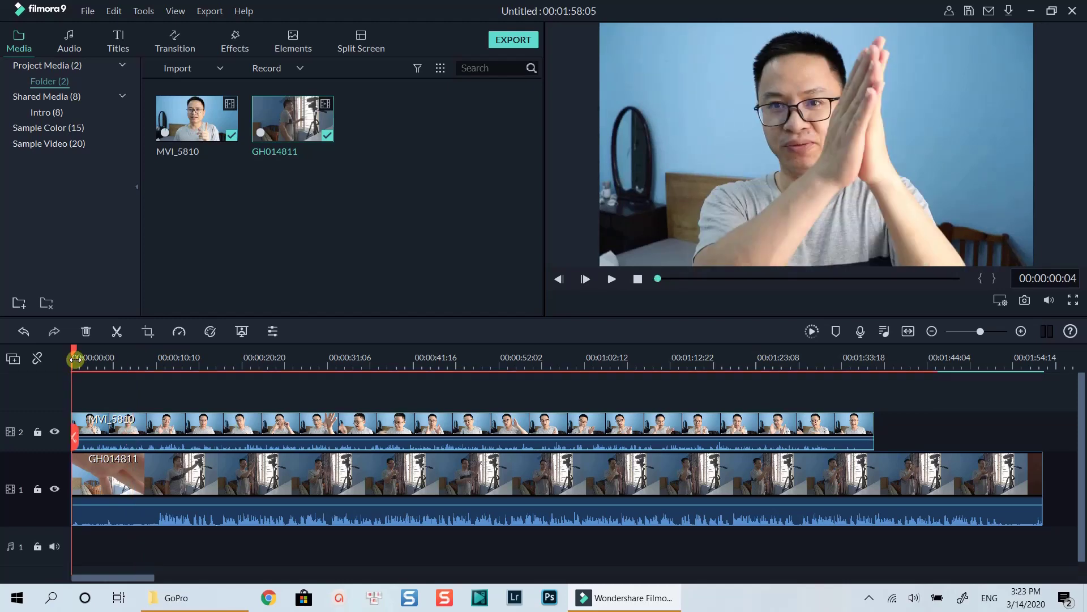
pyautogui.click(55, 432)
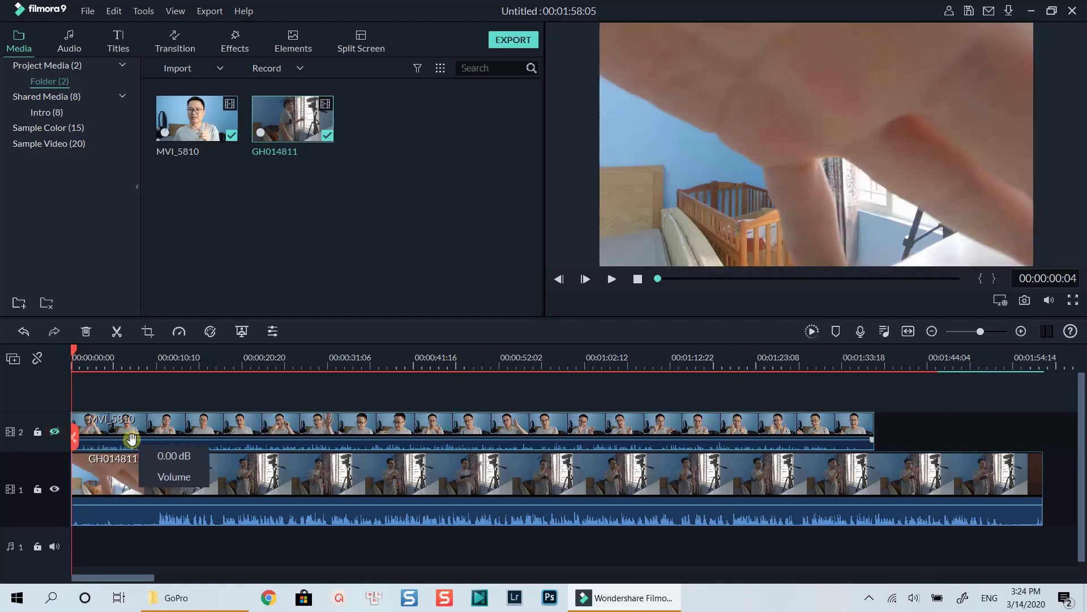
pyautogui.click(138, 375)
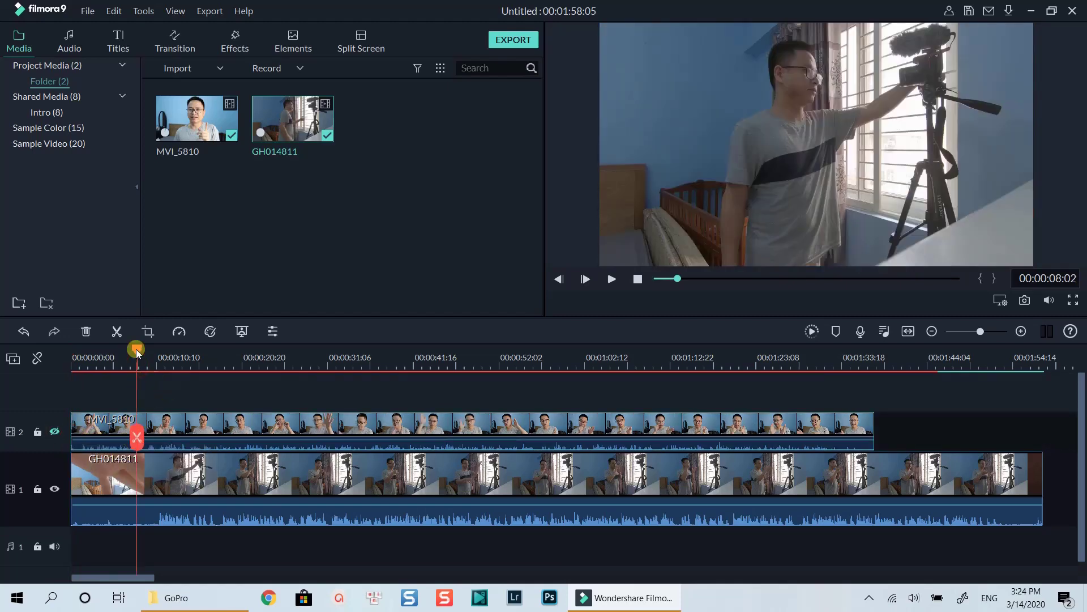
pyautogui.moveTo(138, 351); pyautogui.dragTo(212, 354)
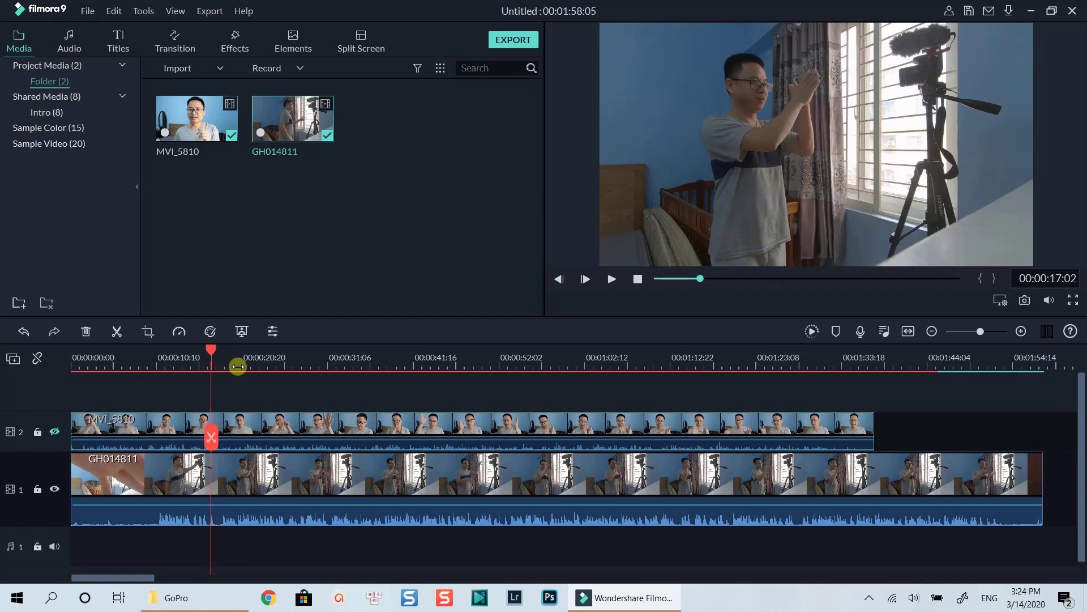
pyautogui.hotkey('ctrl', '=')
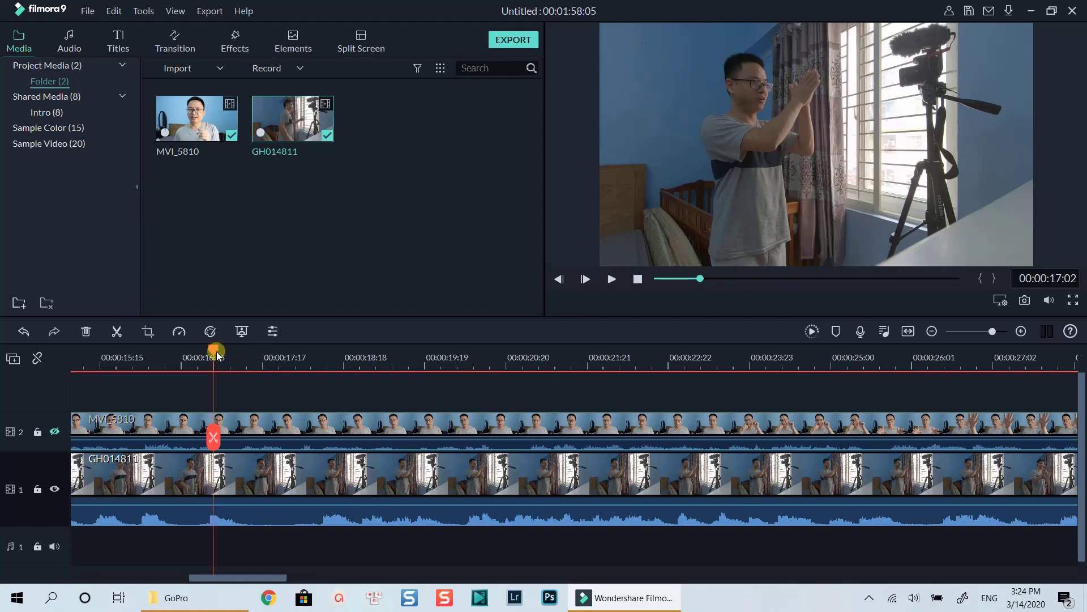
# Step: Split GH014811 at the clap (17:01), deleting the pre-clap piece and the leftover gap
pyautogui.moveTo(215, 353); pyautogui.dragTo(212, 354)
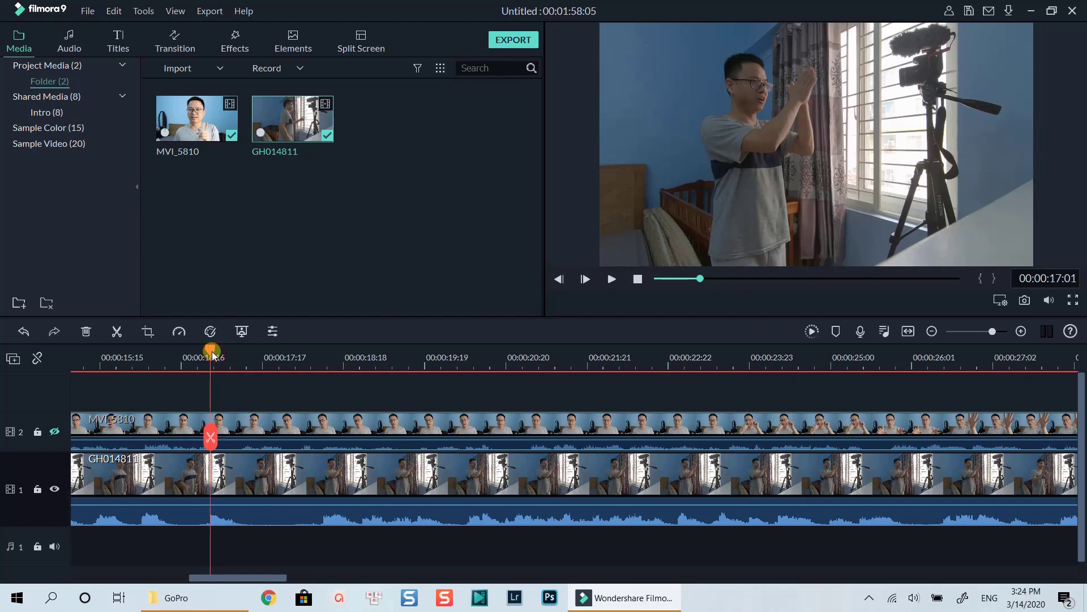
pyautogui.click(250, 474)
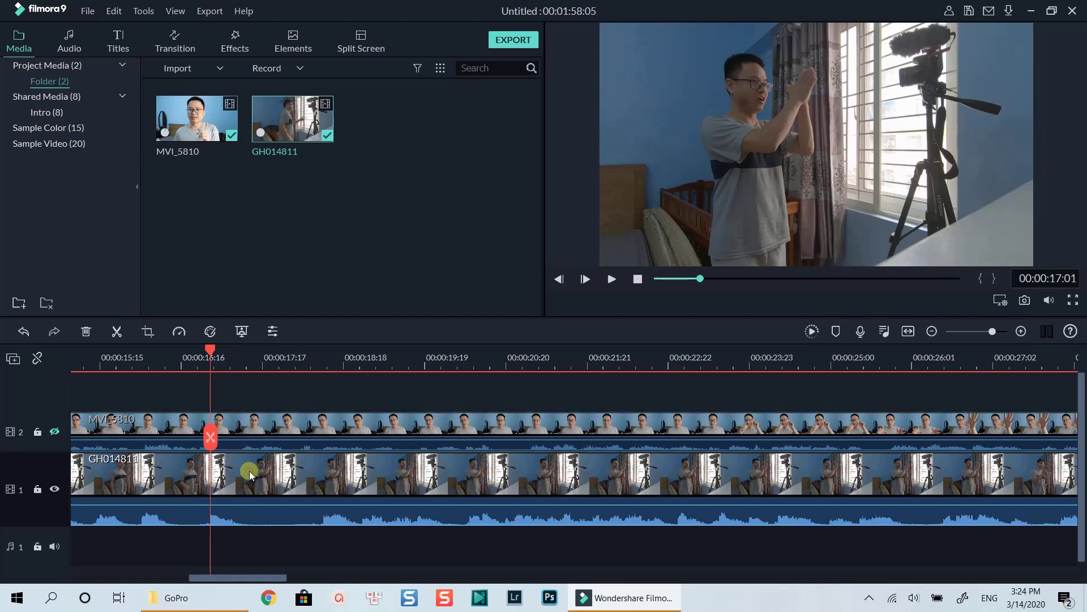
pyautogui.click(210, 437)
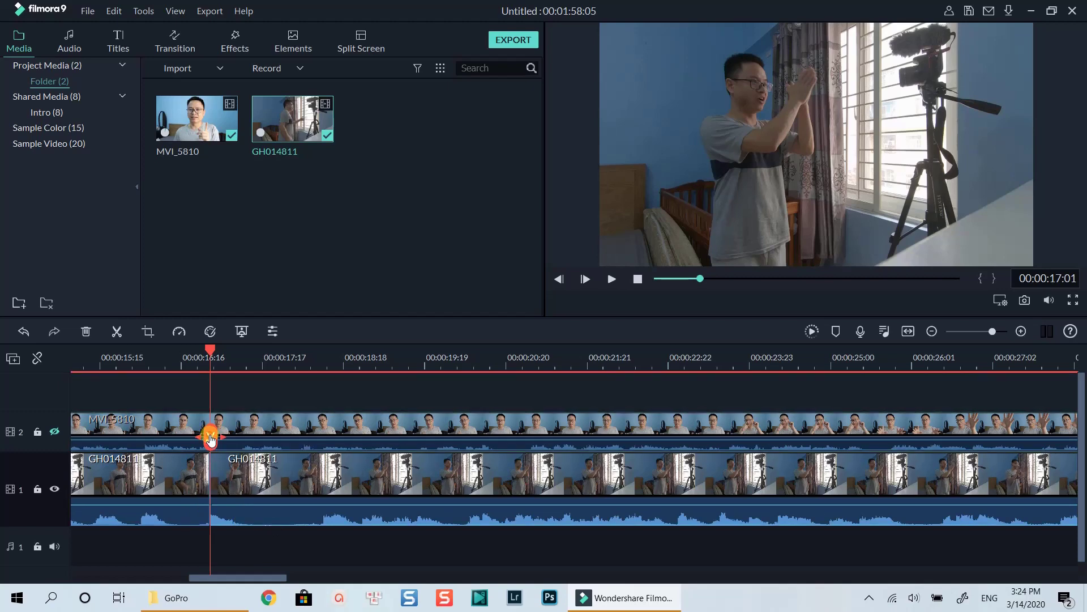
pyautogui.rightClick(188, 485)
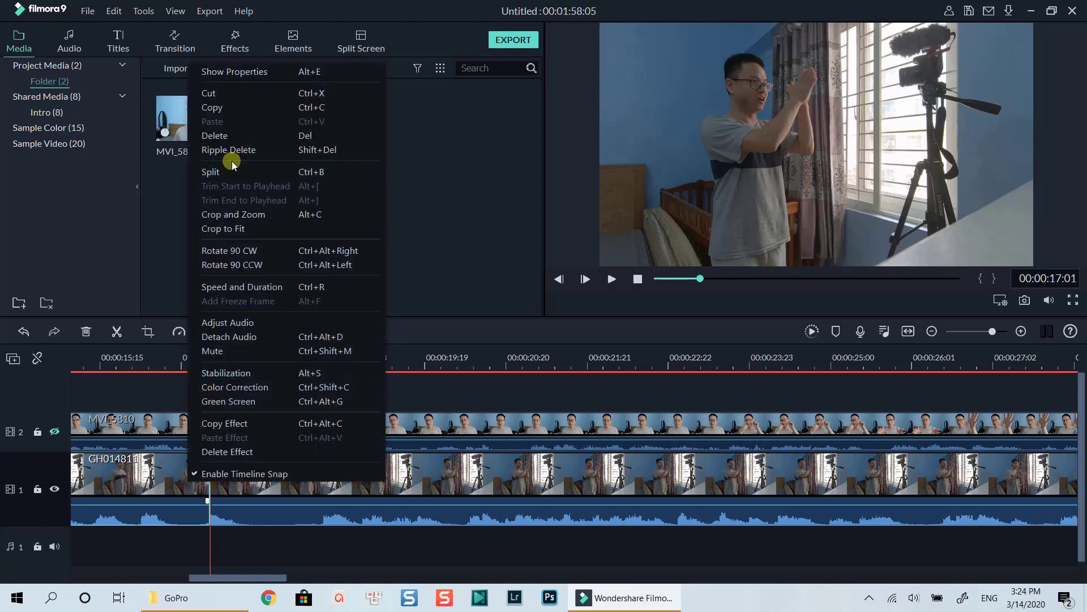
pyautogui.click(225, 136)
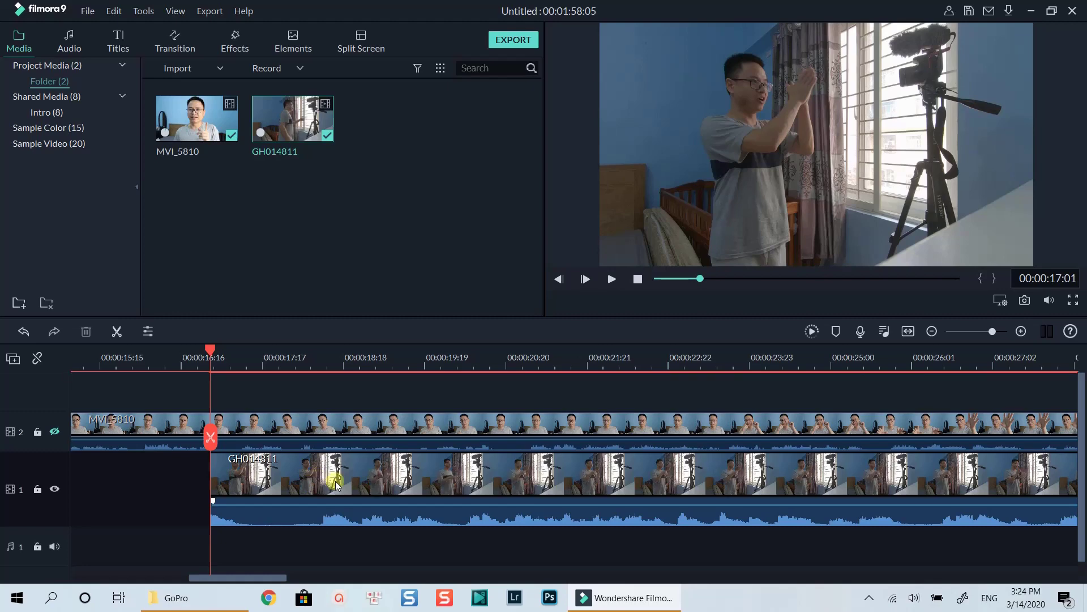
pyautogui.click(155, 476)
pyautogui.press('Delete')
# Step: Drag GH014811 to 00:00 alongside MVI_5810, then hide track 1
pyautogui.moveTo(226, 481); pyautogui.dragTo(210, 497)
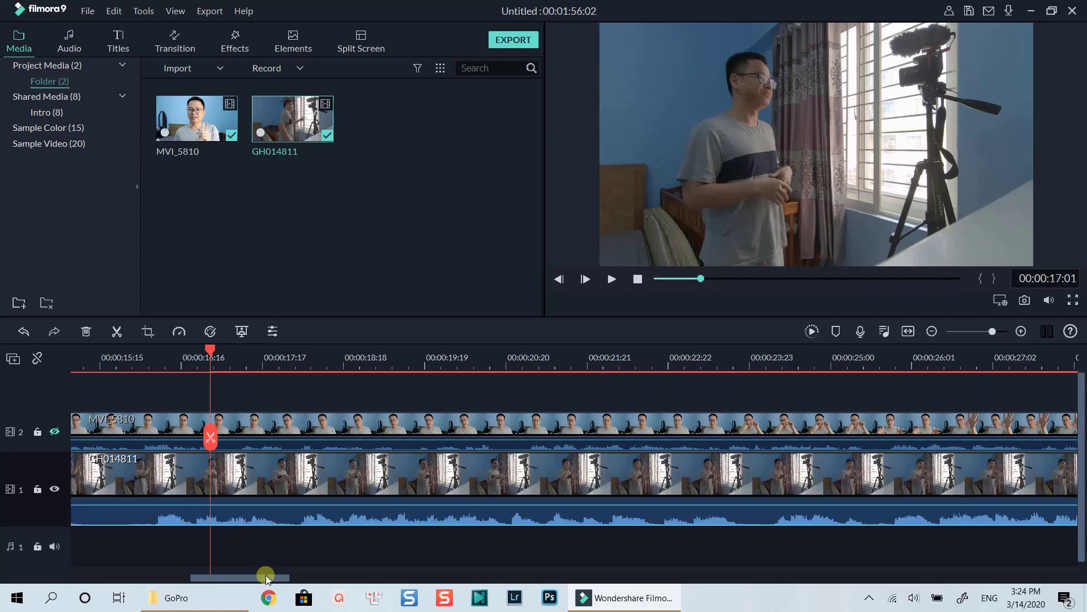
pyautogui.moveTo(262, 578); pyautogui.dragTo(239, 577)
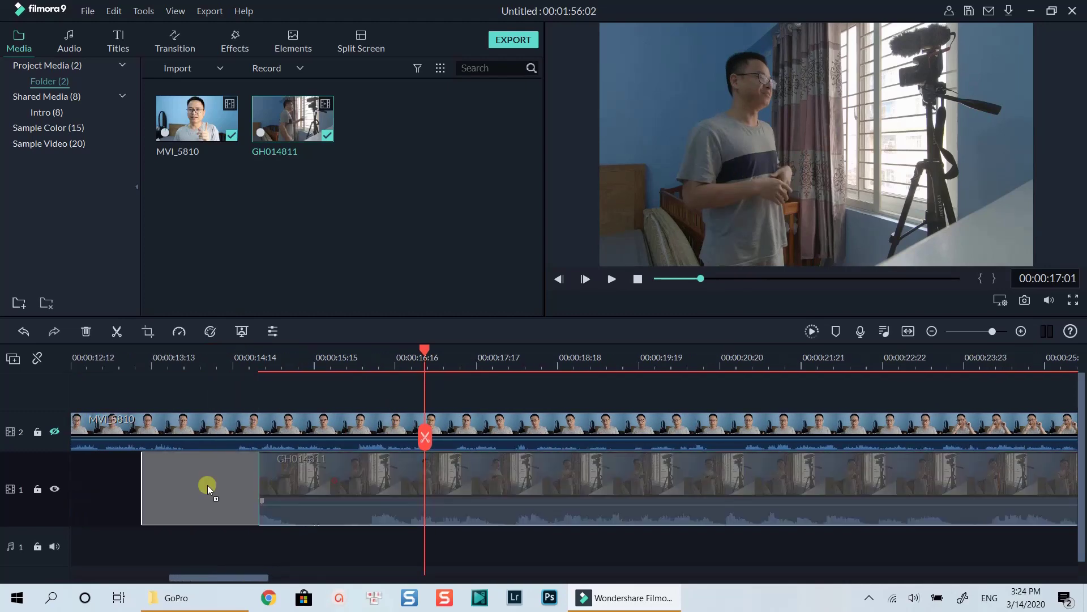
pyautogui.moveTo(342, 486); pyautogui.dragTo(170, 487)
pyautogui.moveTo(210, 578); pyautogui.dragTo(90, 563)
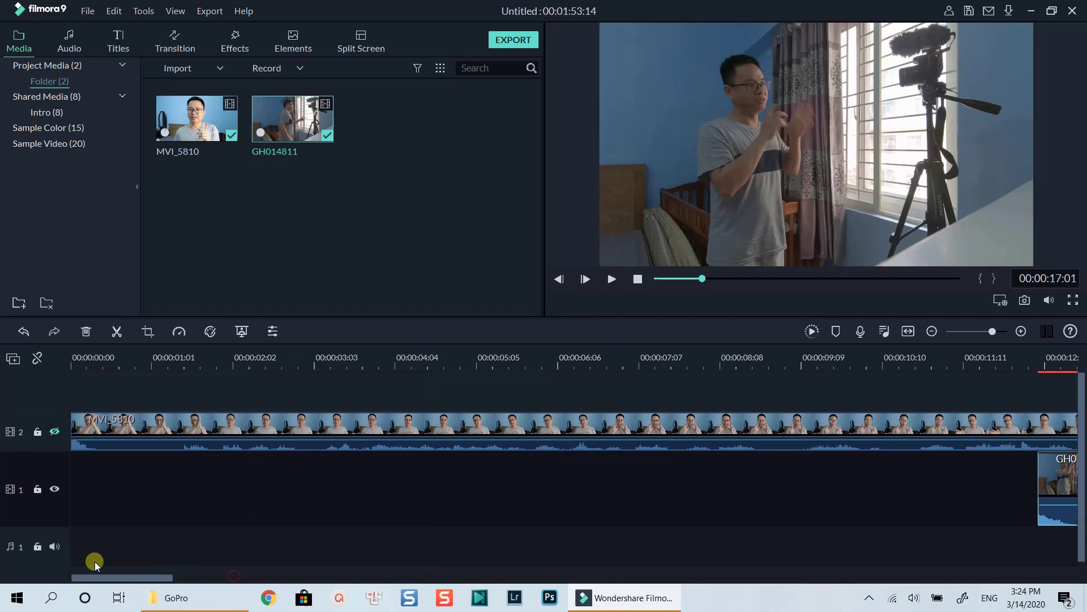
pyautogui.click(908, 335)
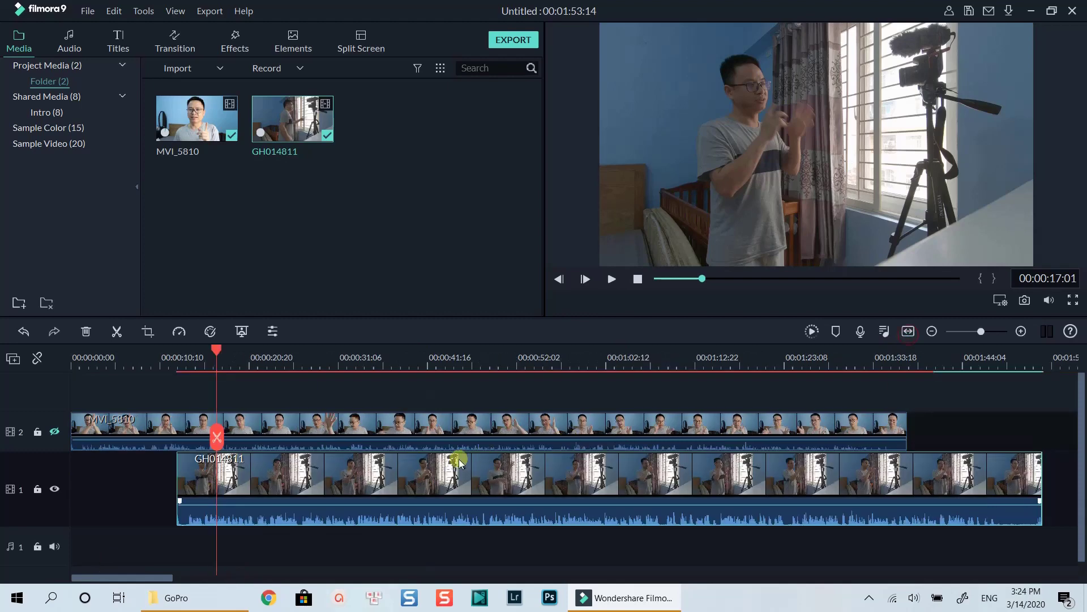
pyautogui.moveTo(453, 472); pyautogui.dragTo(111, 481)
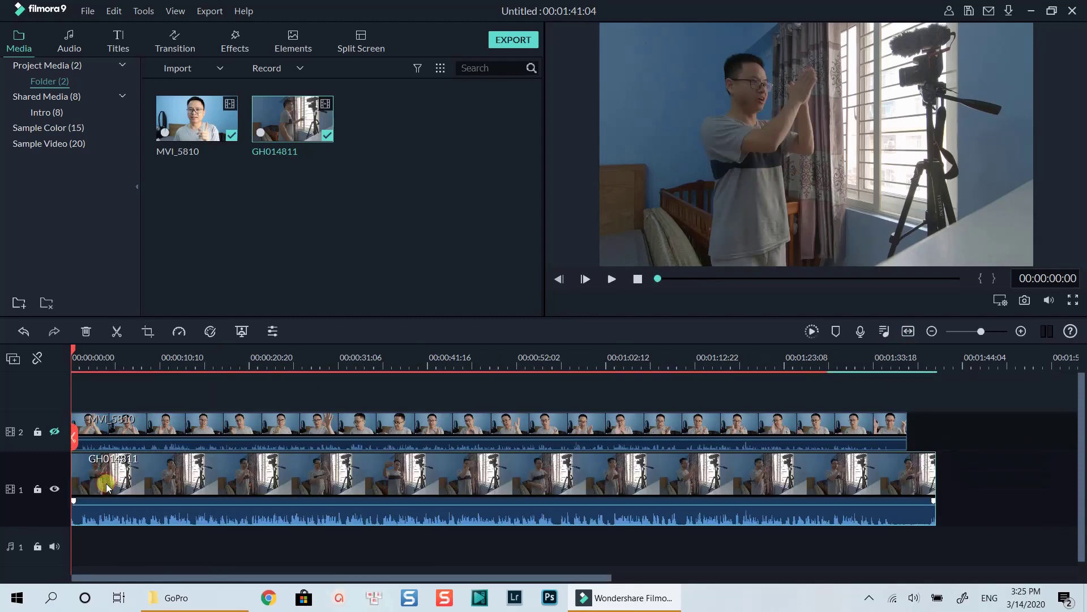
pyautogui.click(54, 490)
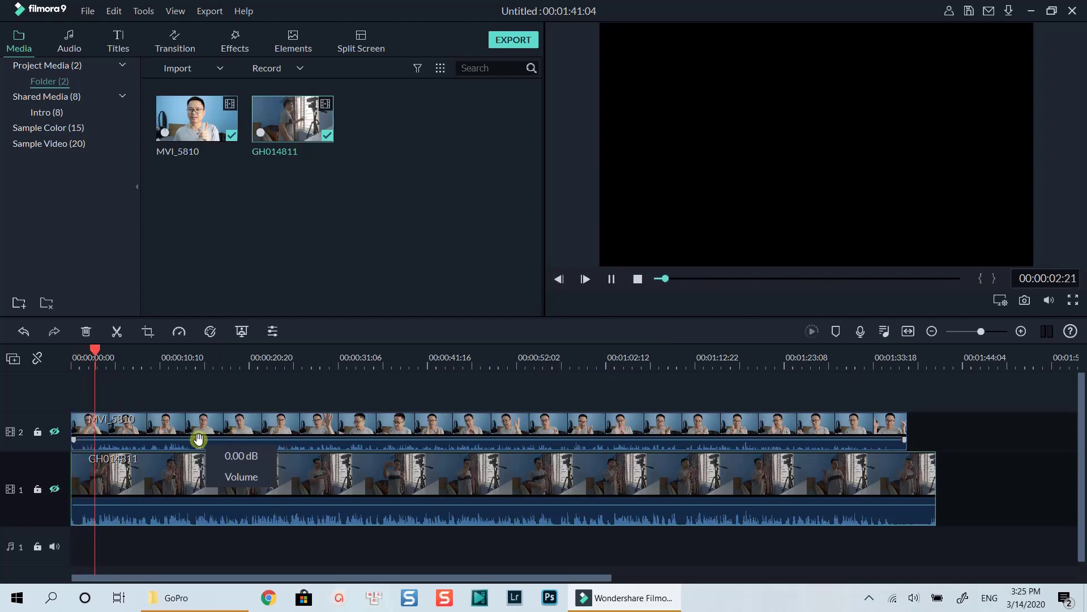
# Step: Show track 2 again and replay the edit from 00:00 to check the clap alignment
pyautogui.click(55, 432)
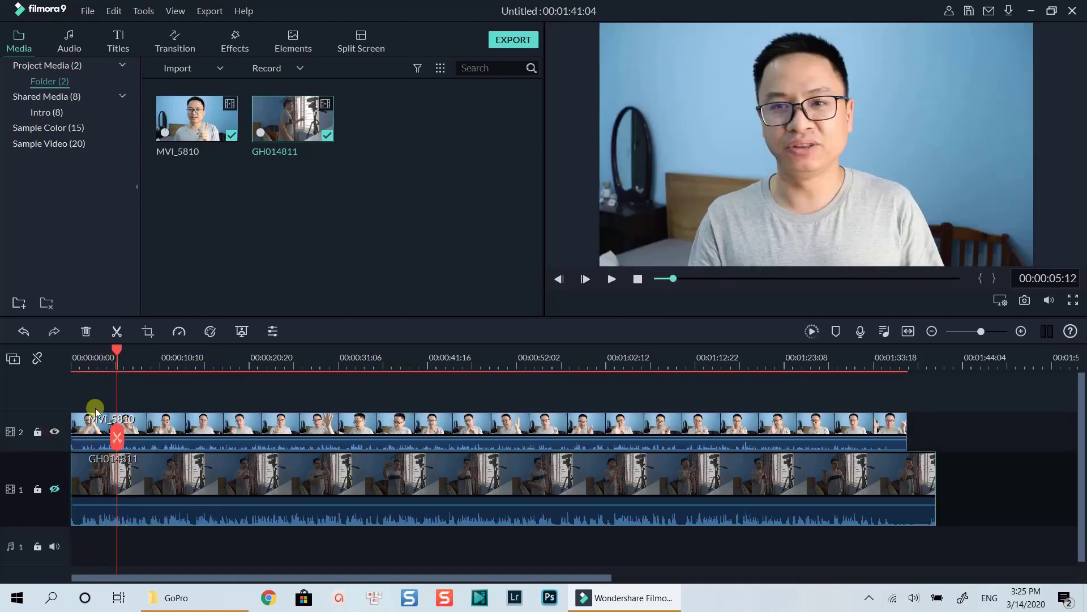
pyautogui.moveTo(119, 355); pyautogui.dragTo(72, 355)
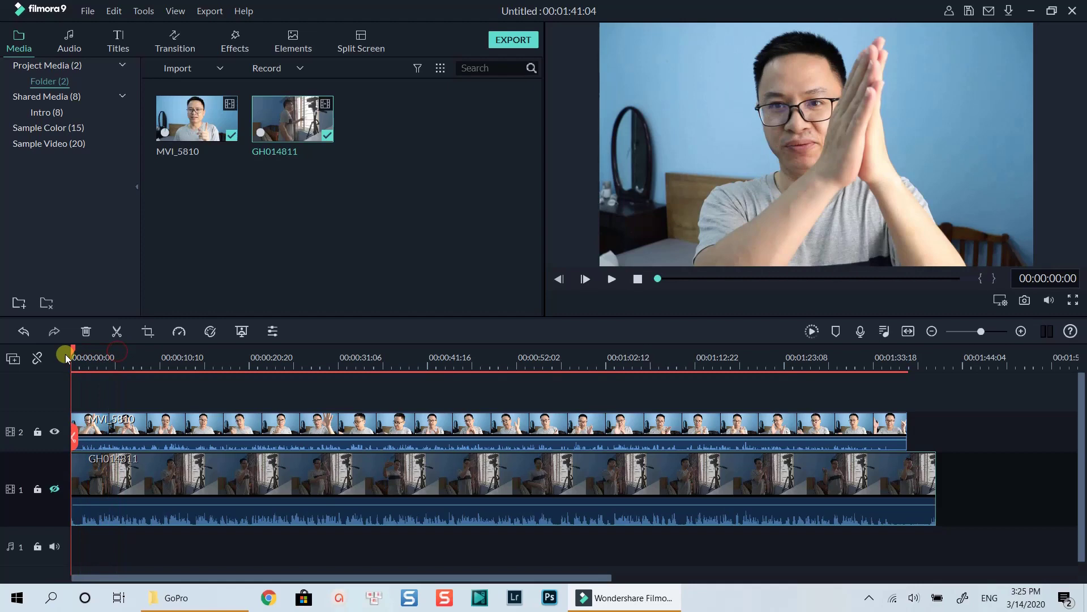
pyautogui.press('space')
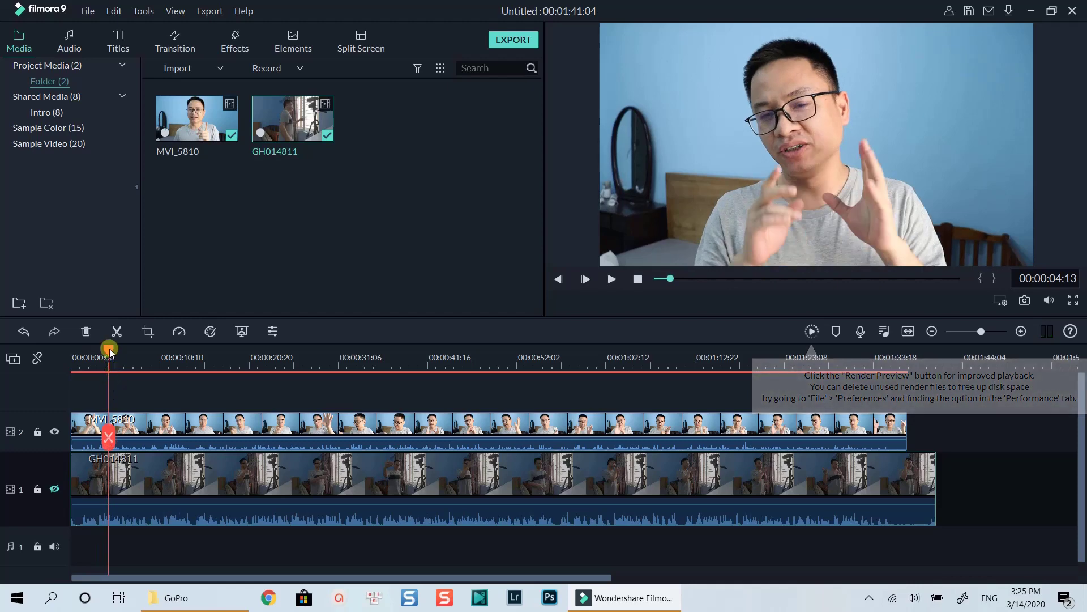
pyautogui.moveTo(108, 354); pyautogui.dragTo(78, 349)
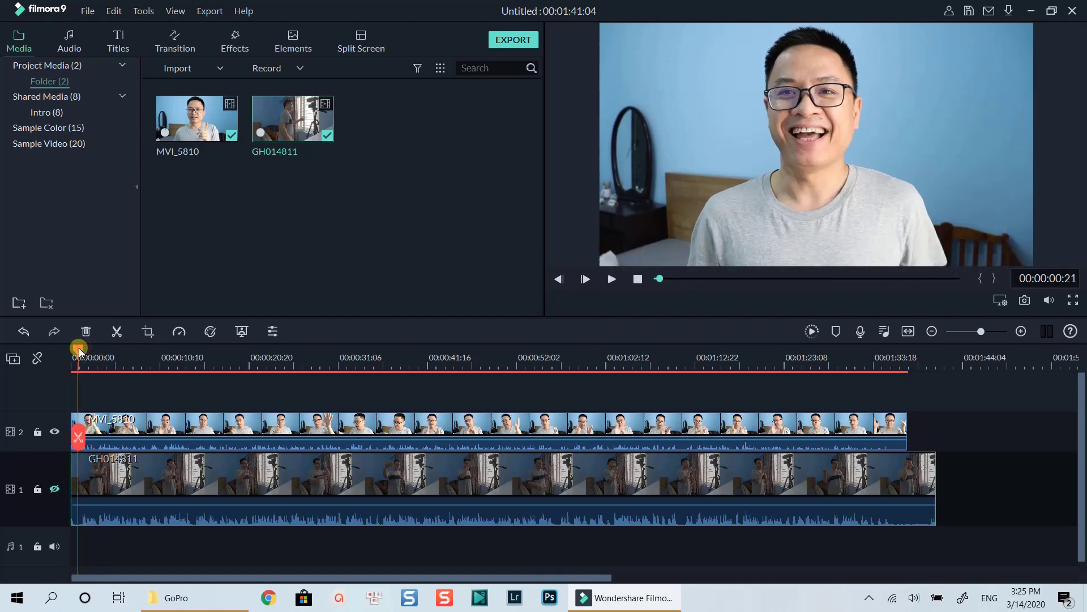
# Step: Scrub to about one second in and unhide the GoPro track
pyautogui.scroll(2, 233, 365)
pyautogui.scroll(2, 233, 365)
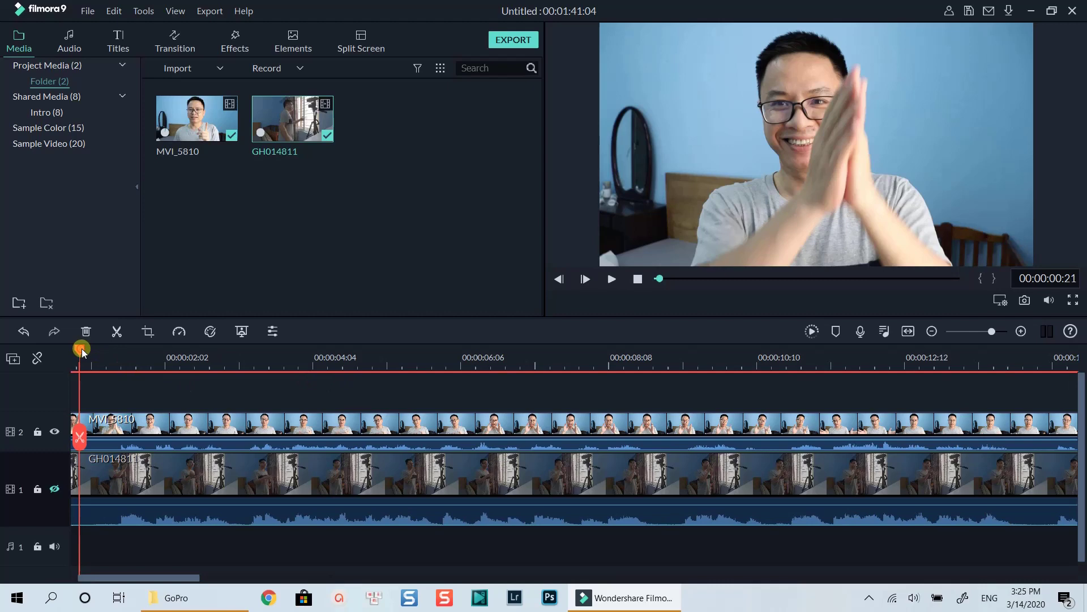
pyautogui.moveTo(82, 348); pyautogui.dragTo(113, 350)
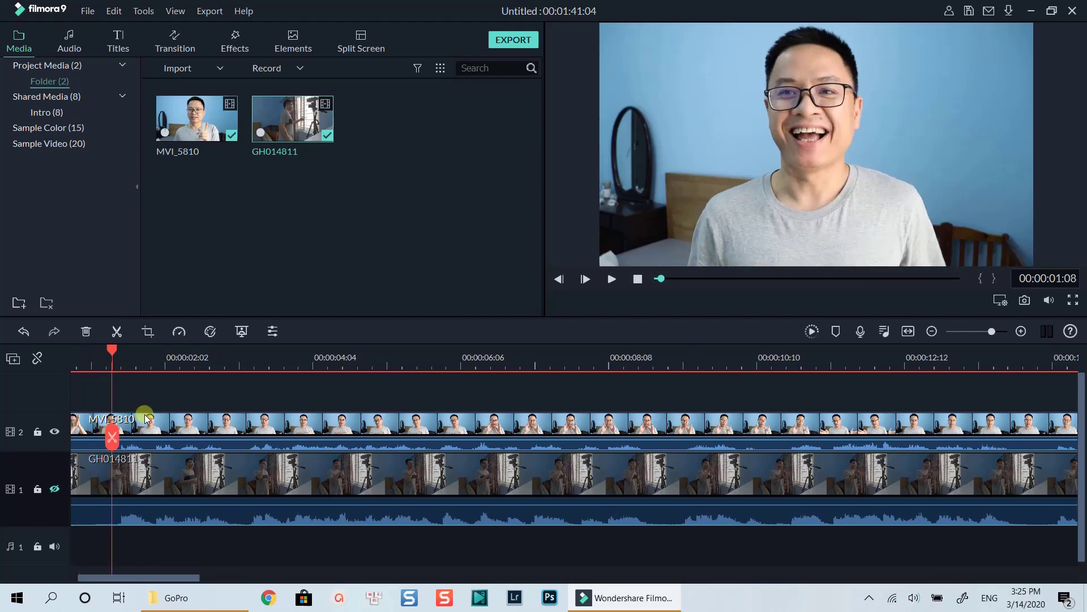
pyautogui.click(54, 488)
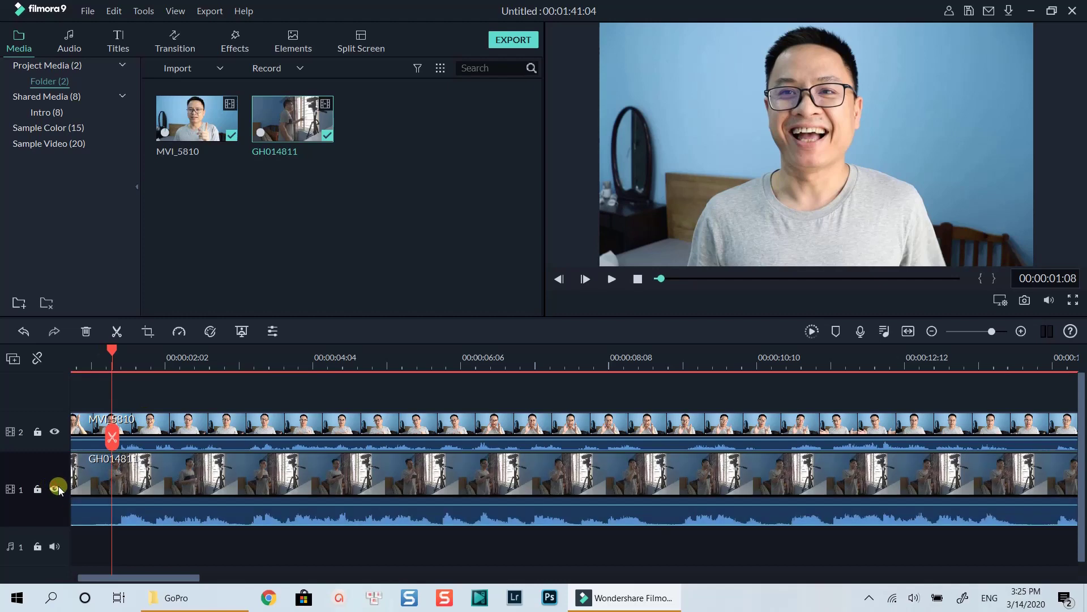
# Step: Split both clips at the playhead and ripple-delete the short leading pieces
pyautogui.click(155, 474)
pyautogui.click(126, 435)
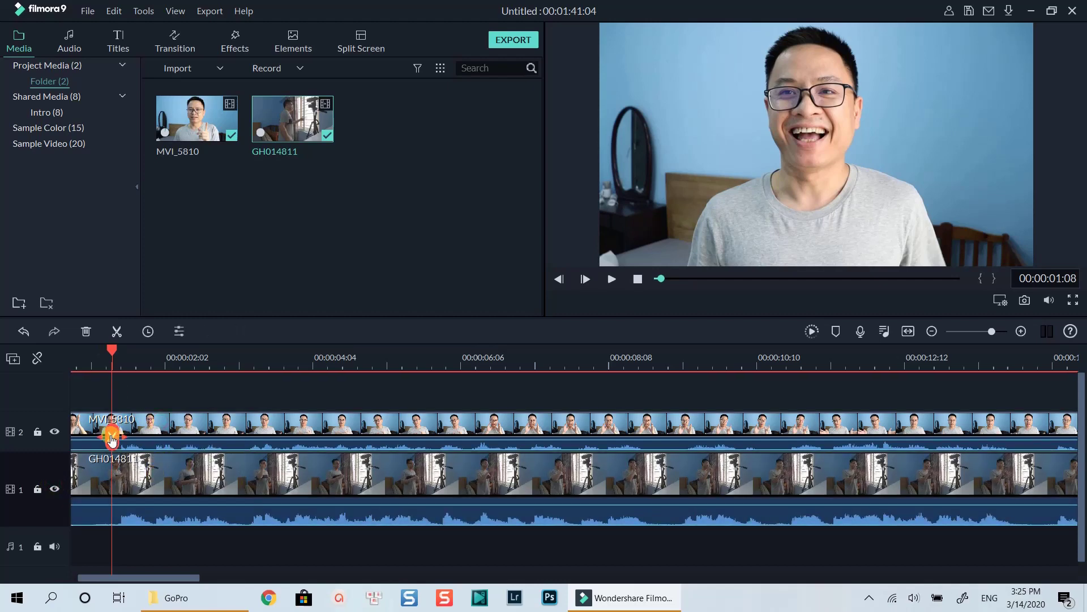
pyautogui.click(111, 437)
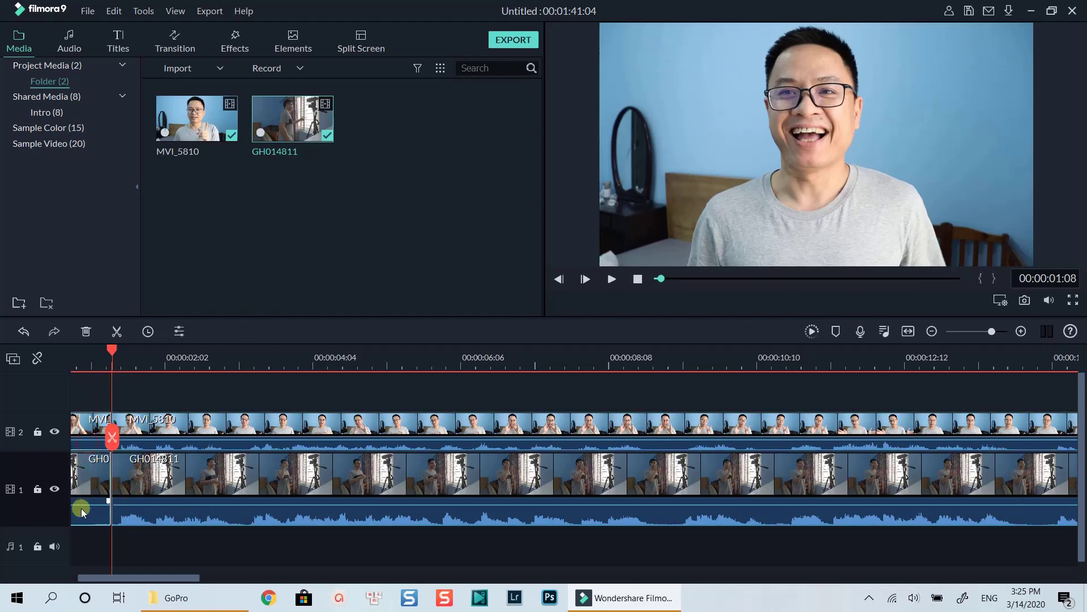
pyautogui.rightClick(87, 471)
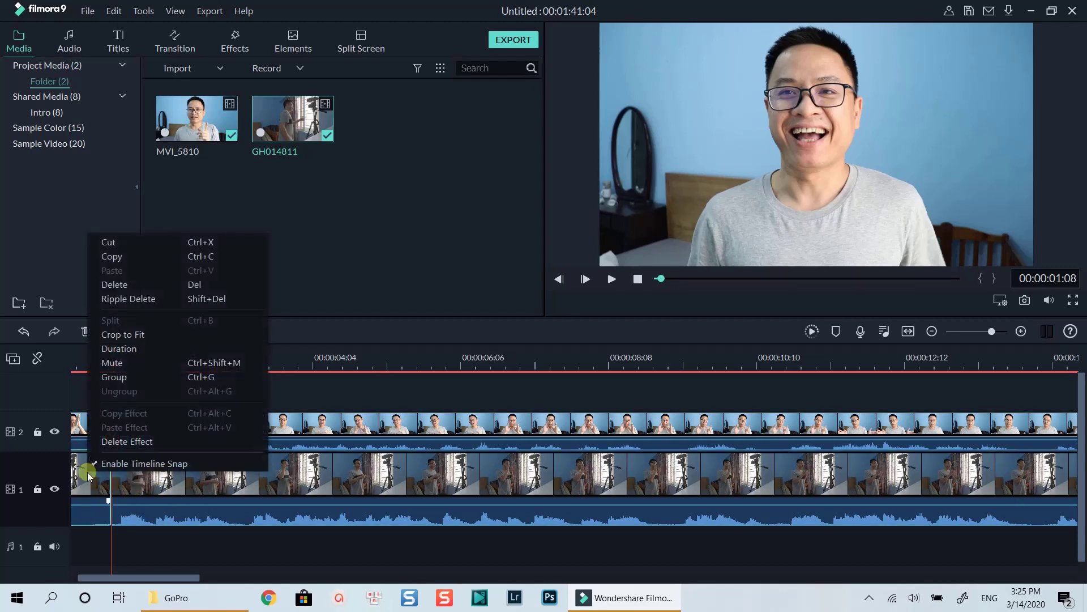
pyautogui.click(149, 295)
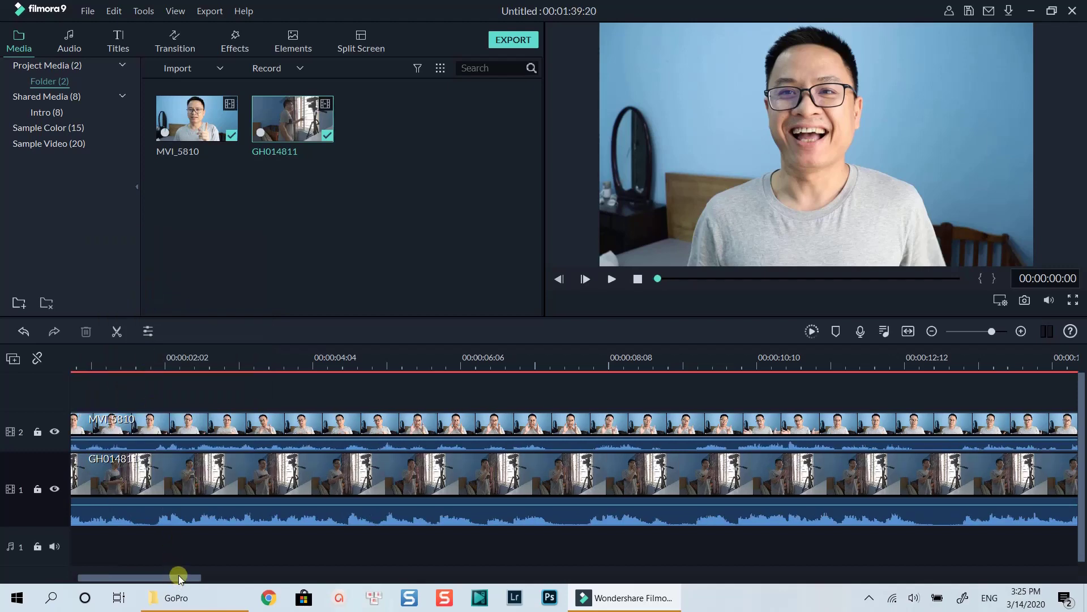
# Step: Hide track 1's video and play the trimmed edit from the start to find a cut point
pyautogui.moveTo(176, 577); pyautogui.dragTo(126, 580)
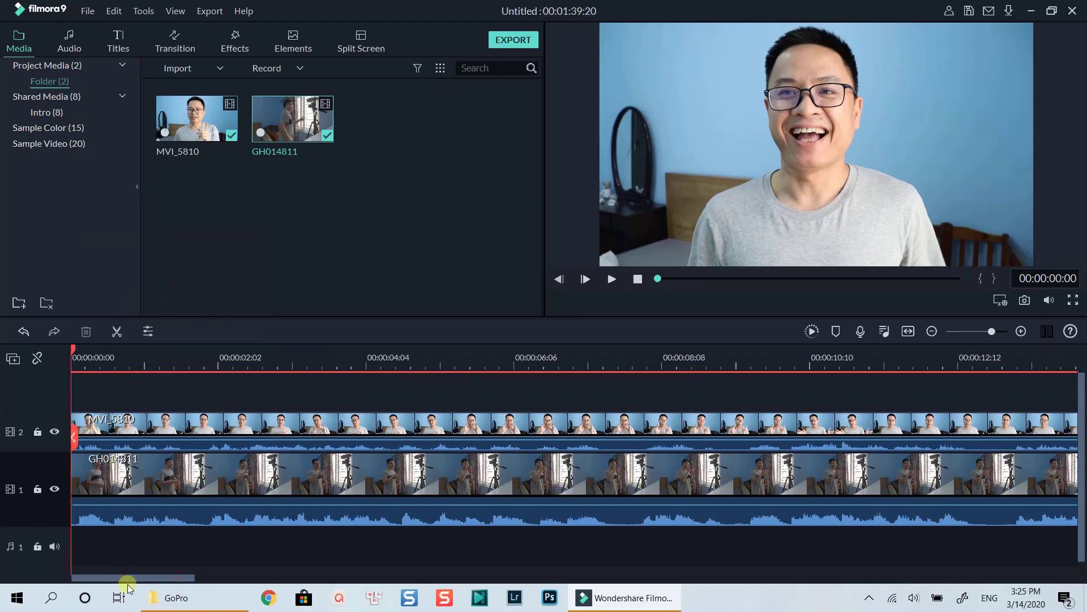
pyautogui.click(54, 488)
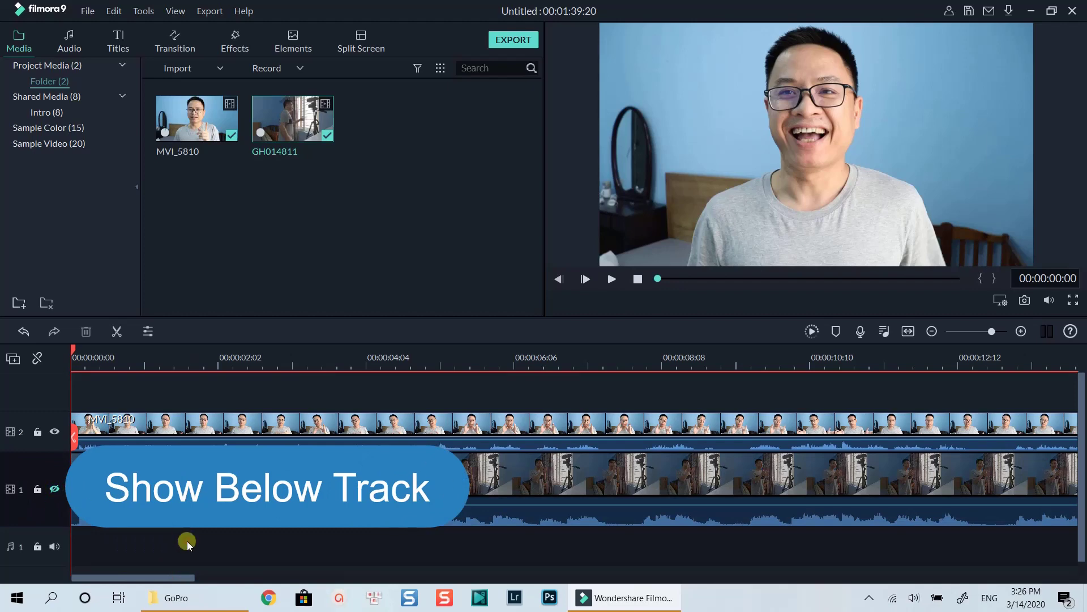
pyautogui.press('space')
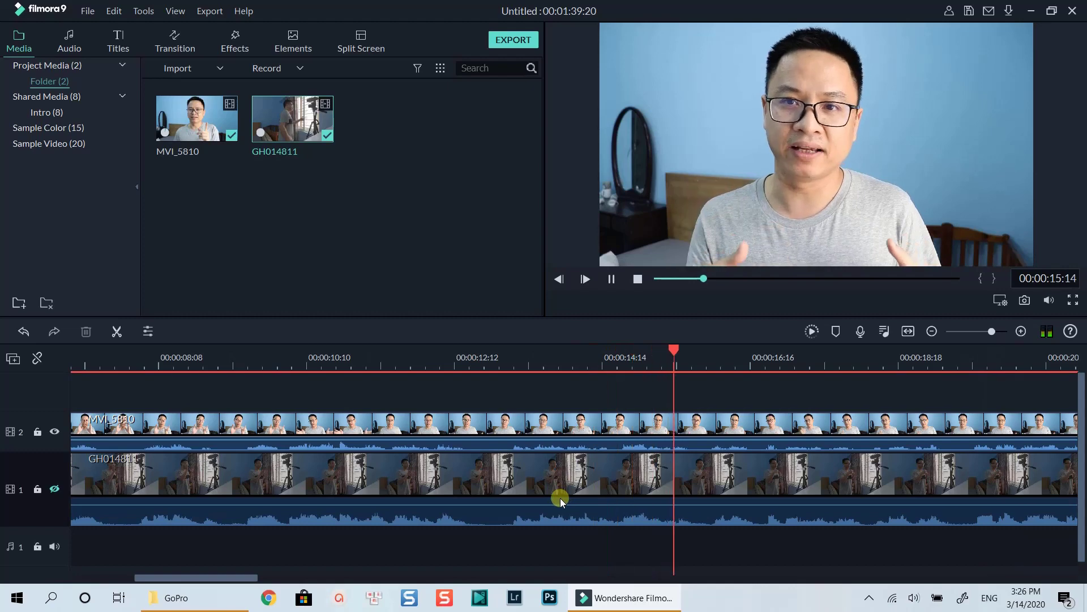
# Step: Stop playback and split both clips with Ctrl+B at about 16:16
pyautogui.press('space')
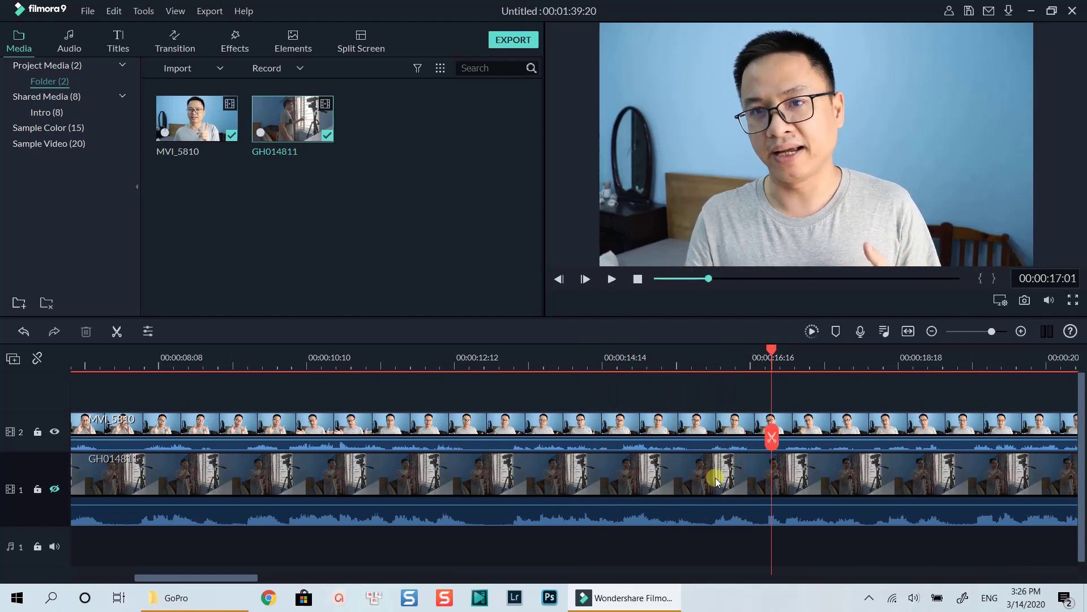
pyautogui.click(780, 476)
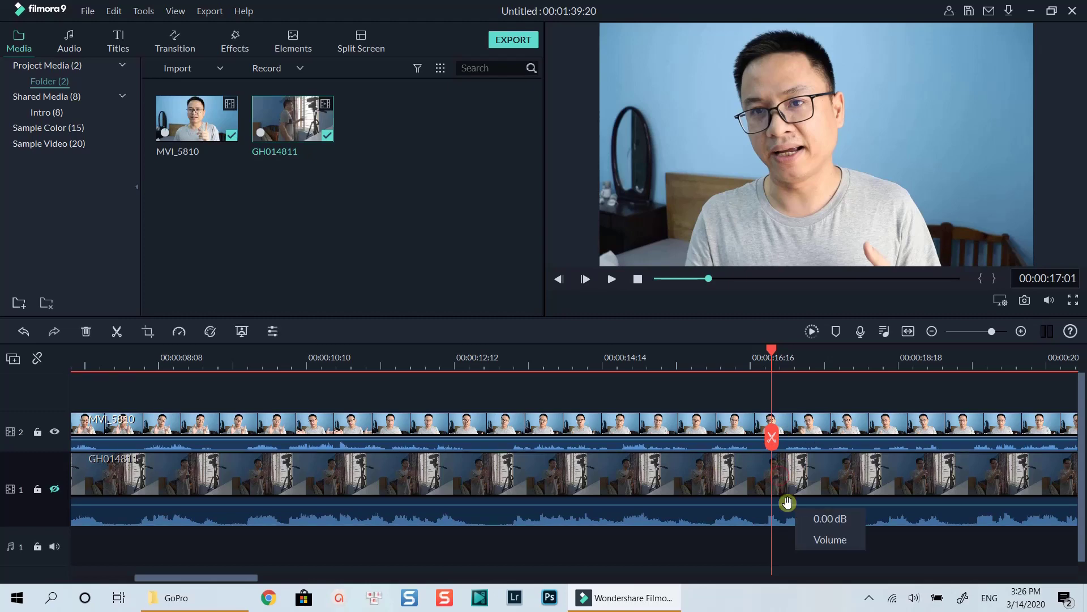
pyautogui.click(792, 428)
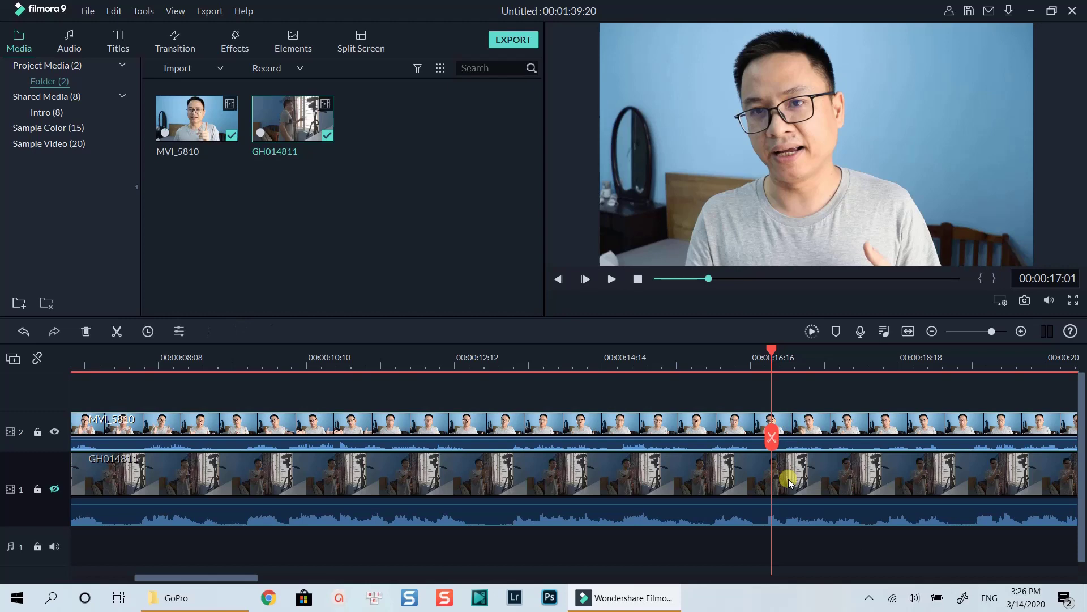
pyautogui.hotkey('ctrl', 'b')
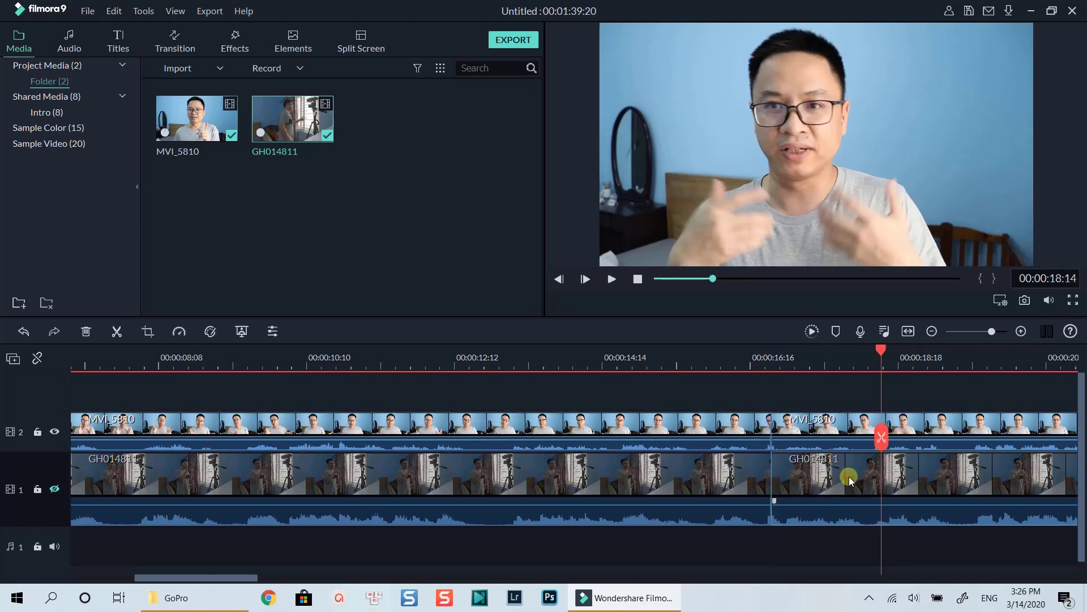
# Step: Split both clips again near 18:14 and select the middle MVI_5810 section
pyautogui.click(861, 431)
pyautogui.click(882, 438)
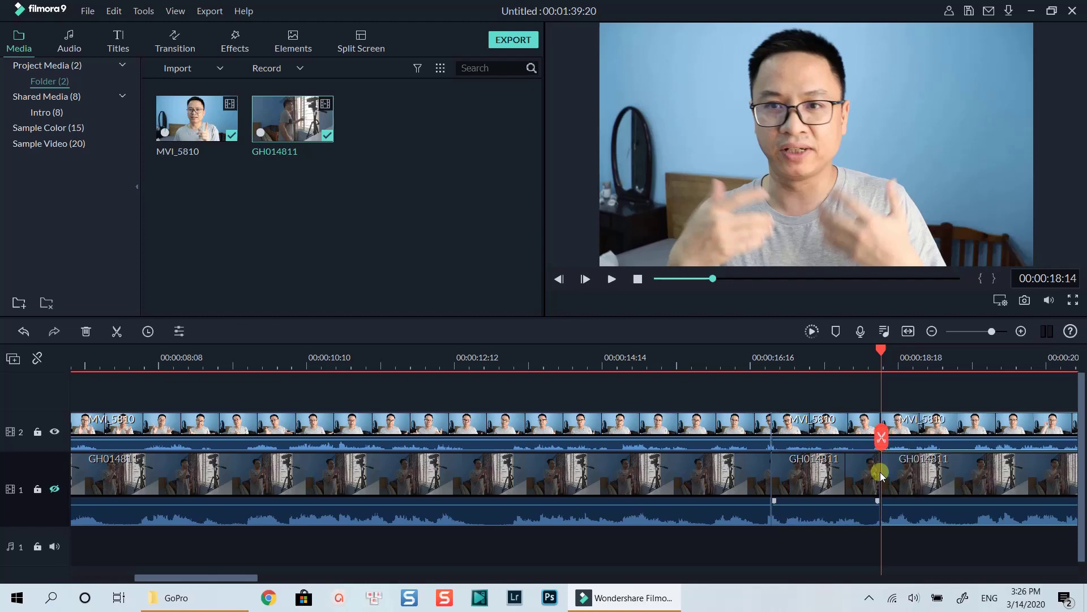
pyautogui.click(830, 434)
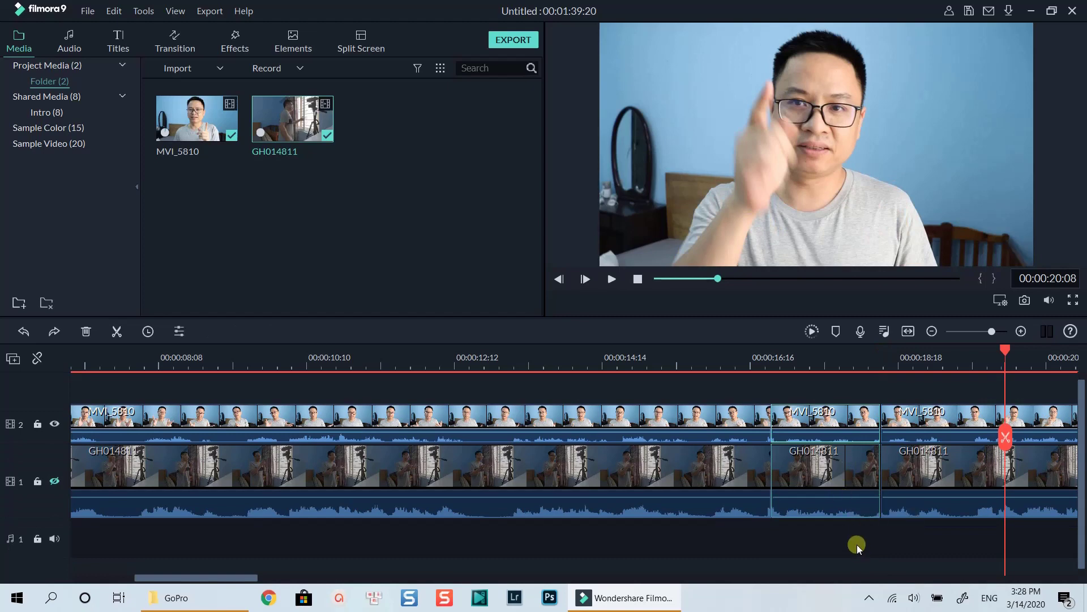
pyautogui.click(850, 534)
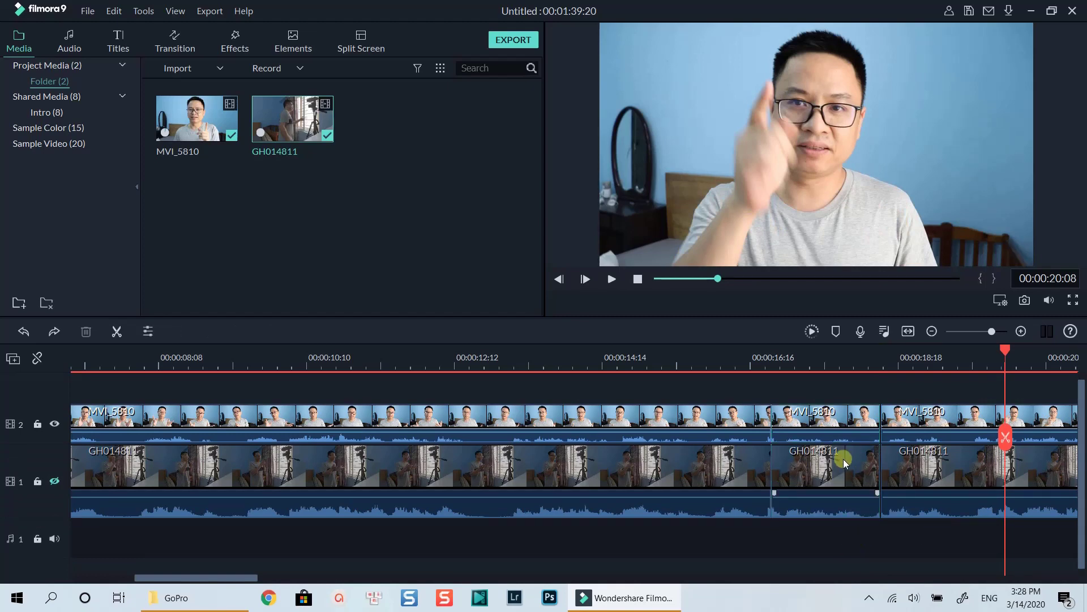
pyautogui.click(830, 426)
# Step: Detach the middle MVI_5810 section's audio and lift its video onto a new track 3
pyautogui.click(830, 424)
pyautogui.rightClick(830, 422)
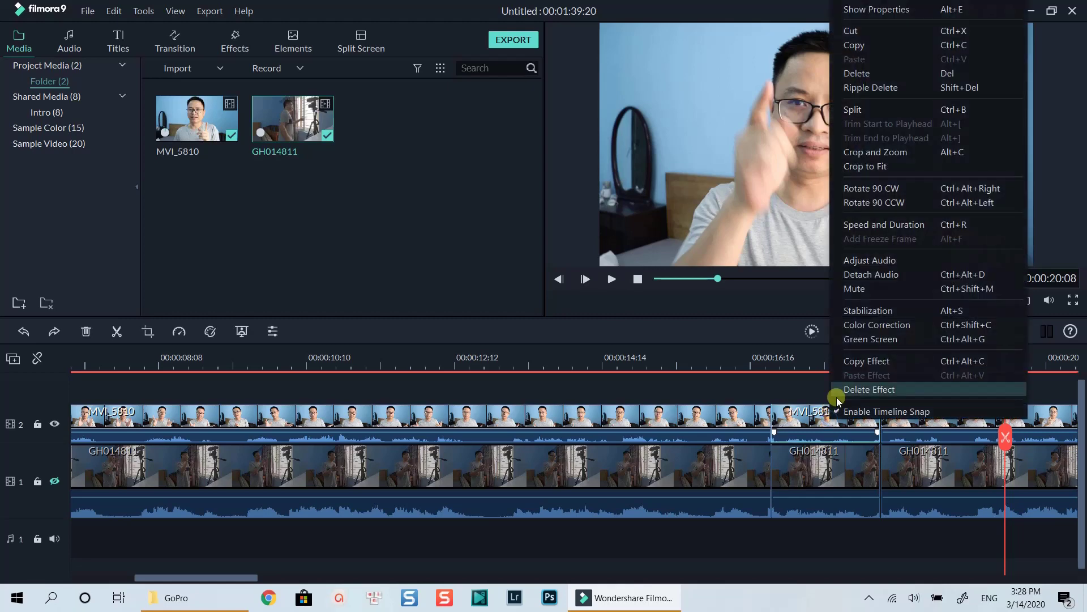
pyautogui.click(863, 276)
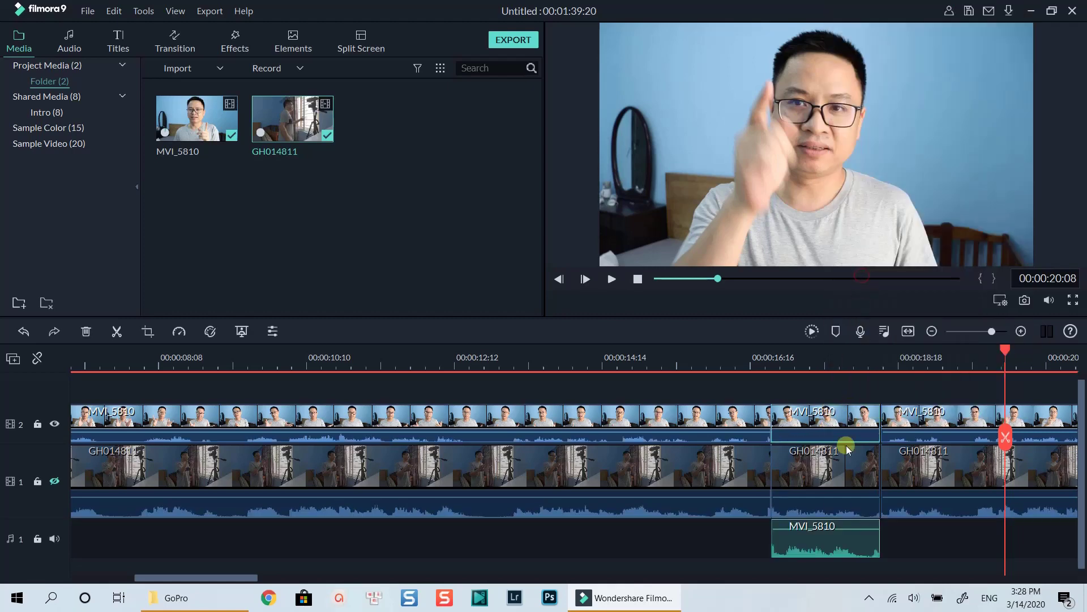
pyautogui.scroll(1, 824, 521)
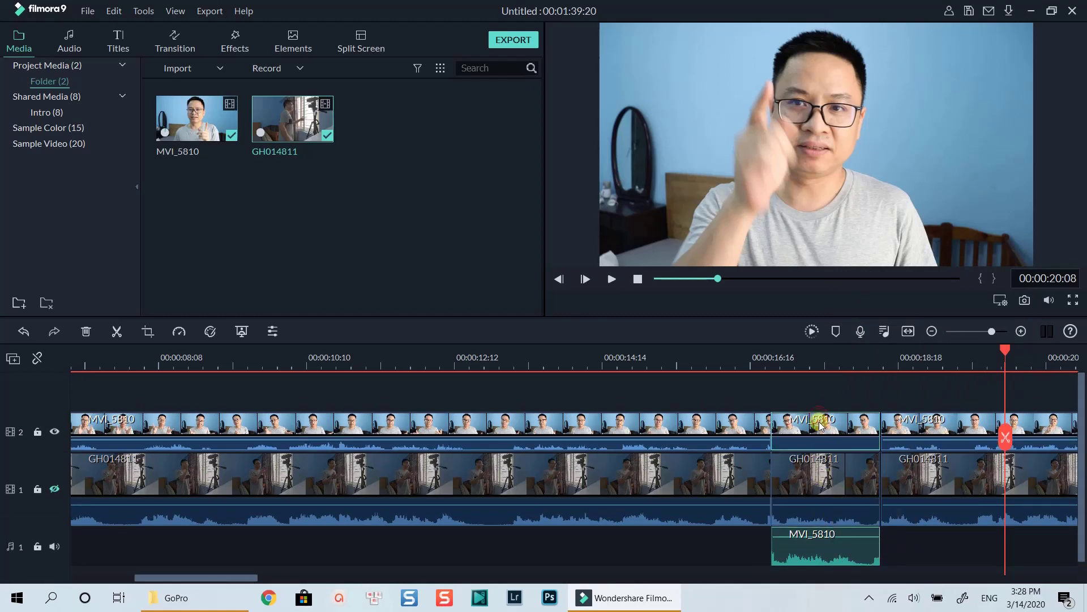
pyautogui.moveTo(820, 425); pyautogui.dragTo(822, 386)
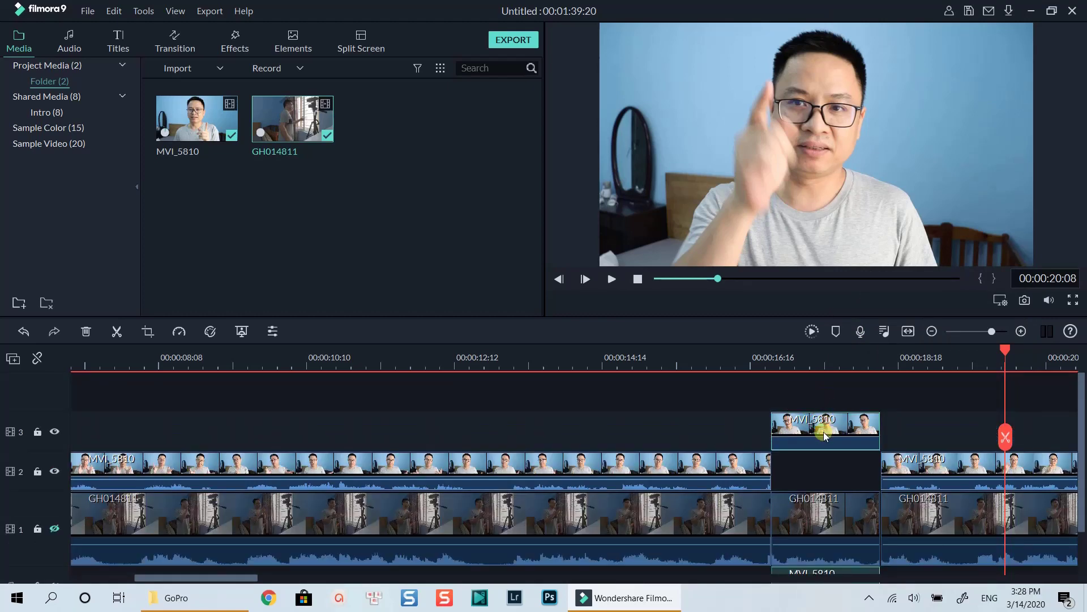
# Step: Hide the video on track 3 with its eye icon
pyautogui.rightClick(828, 422)
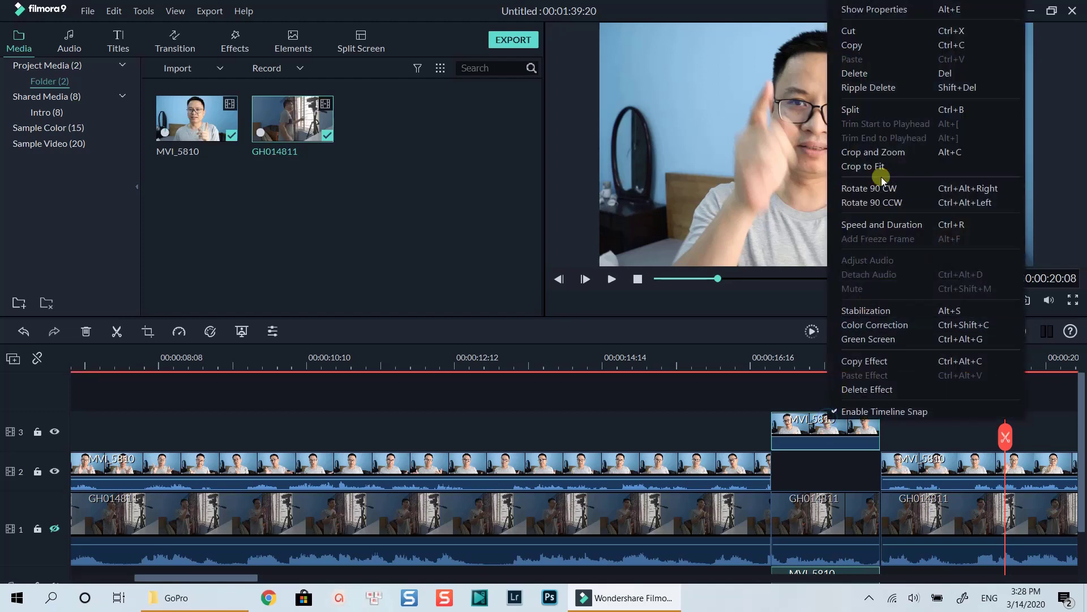
pyautogui.click(865, 73)
pyautogui.click(55, 431)
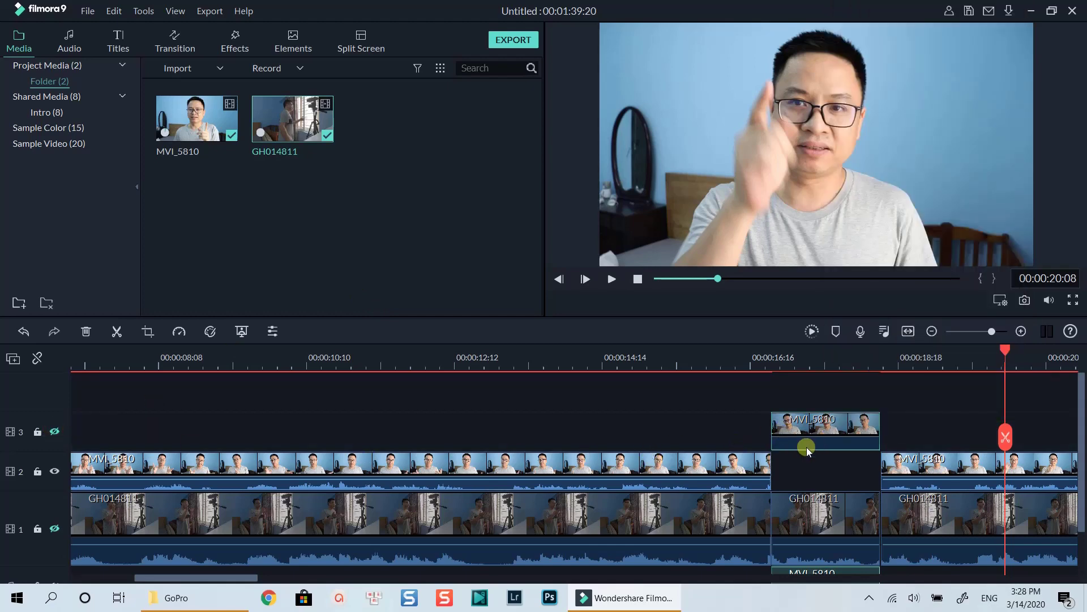
pyautogui.moveTo(807, 518)
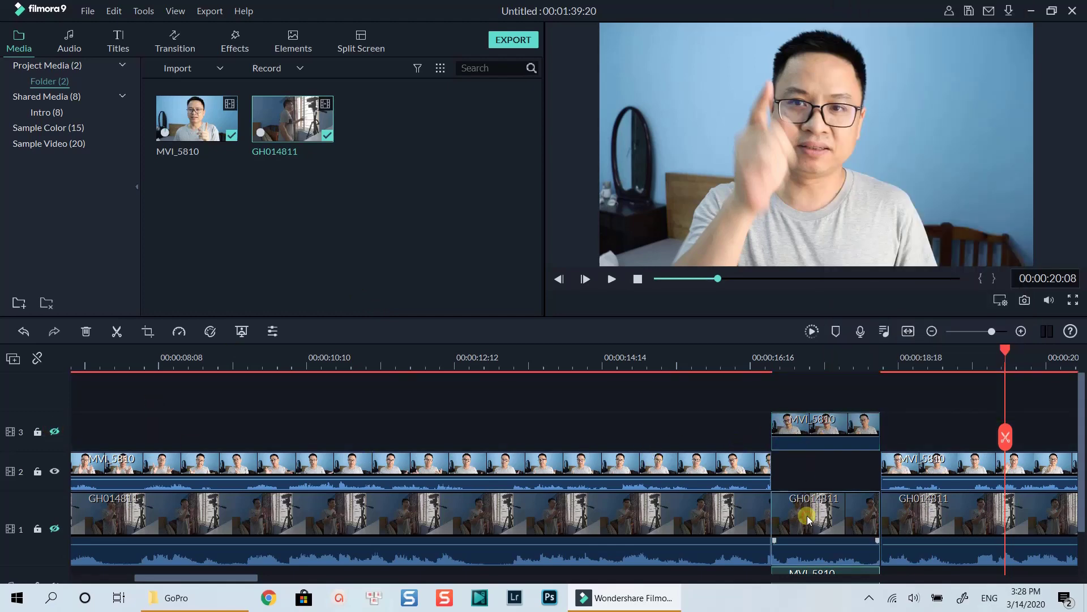
# Step: Move the GH014811 section up to track 2, mute it, and return the playhead to about 00:00:14:20
pyautogui.scroll(-1, 807, 515)
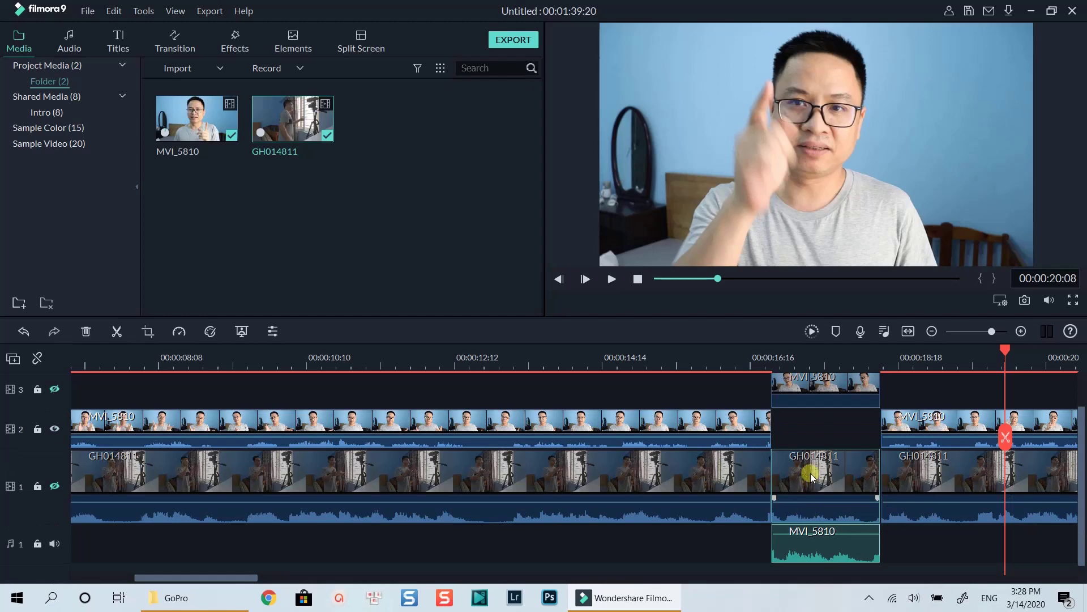
pyautogui.moveTo(811, 466); pyautogui.dragTo(805, 433)
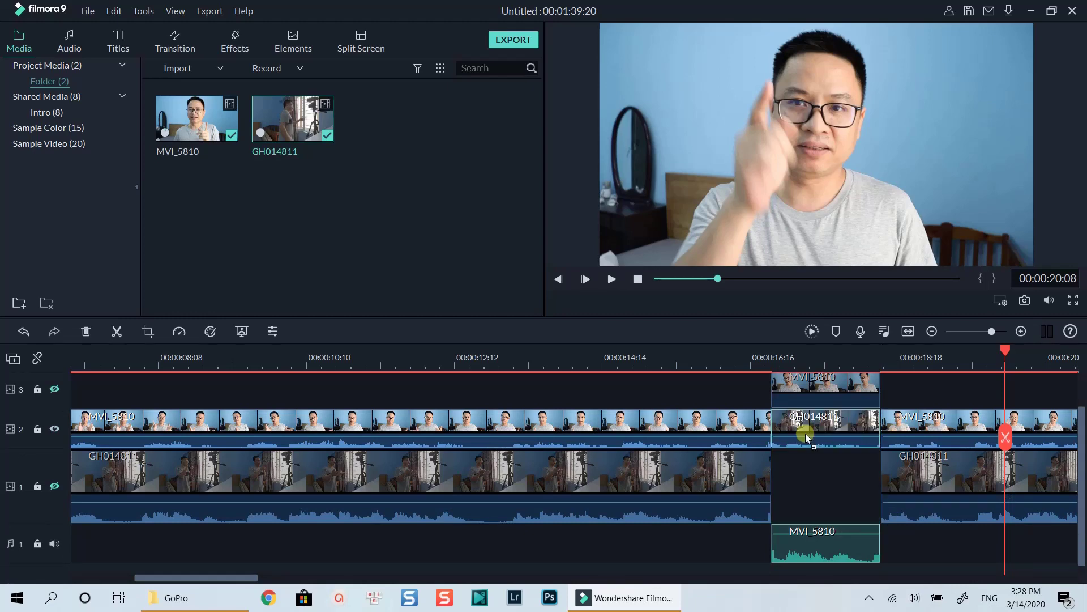
pyautogui.rightClick(805, 422)
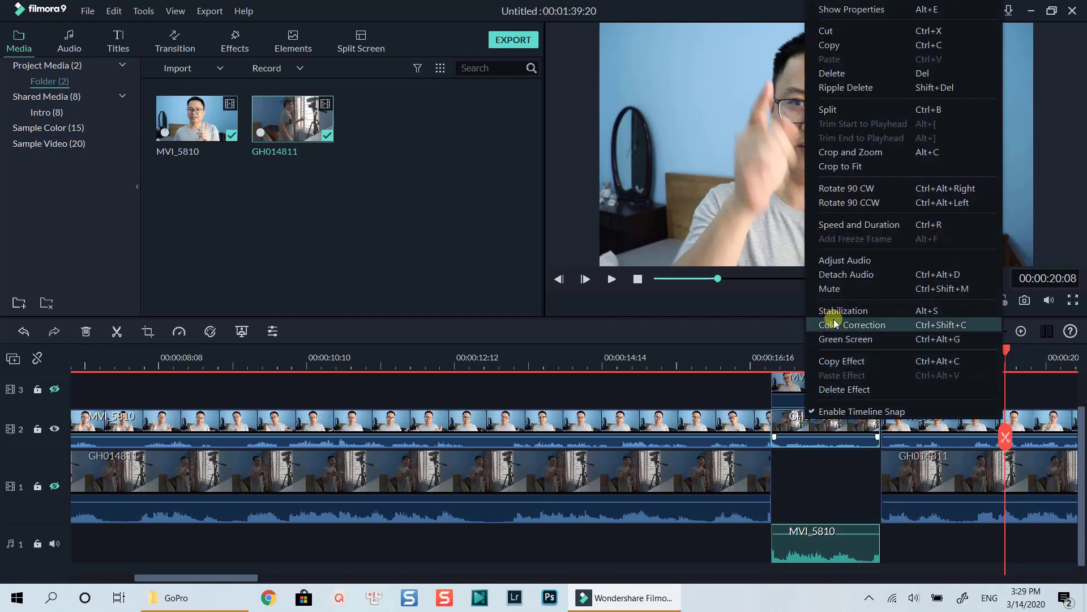
pyautogui.click(835, 289)
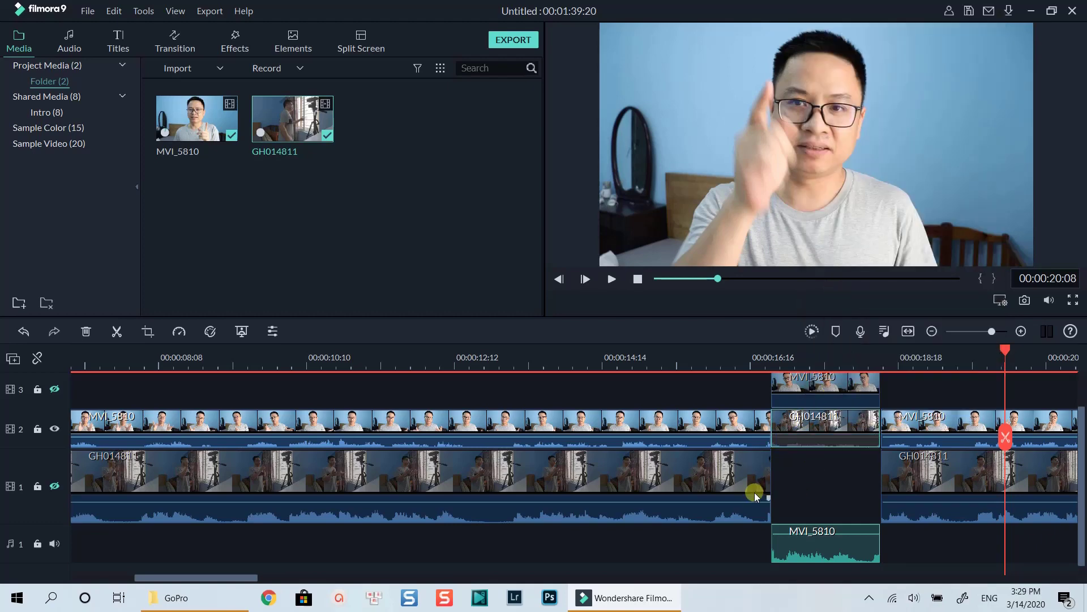
pyautogui.click(622, 357)
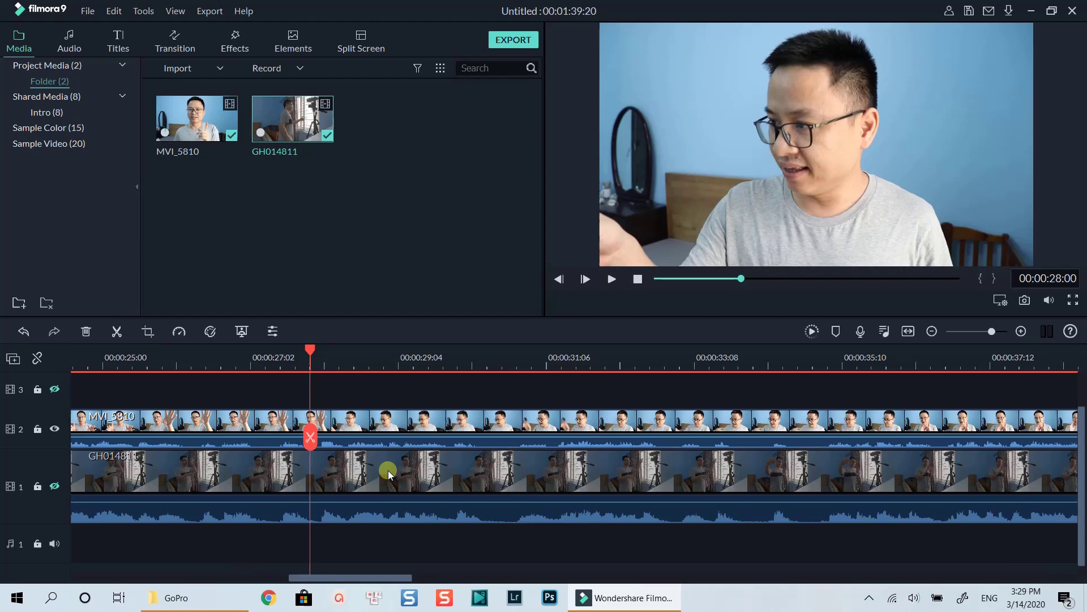
# Step: Split both camera clips at about 27 seconds and play on from the cut
pyautogui.click(387, 423)
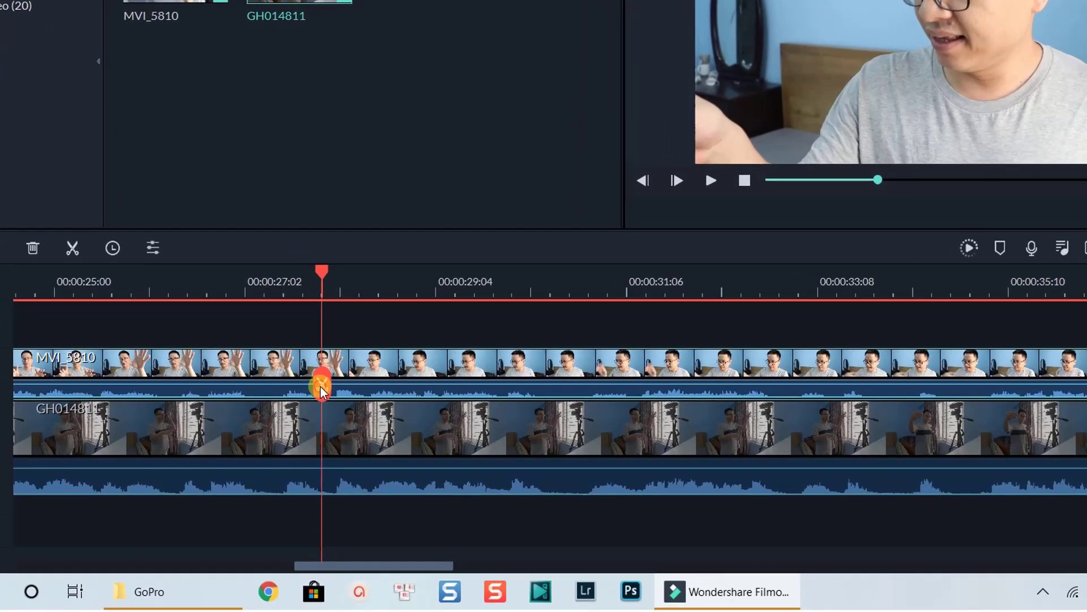
pyautogui.click(322, 387)
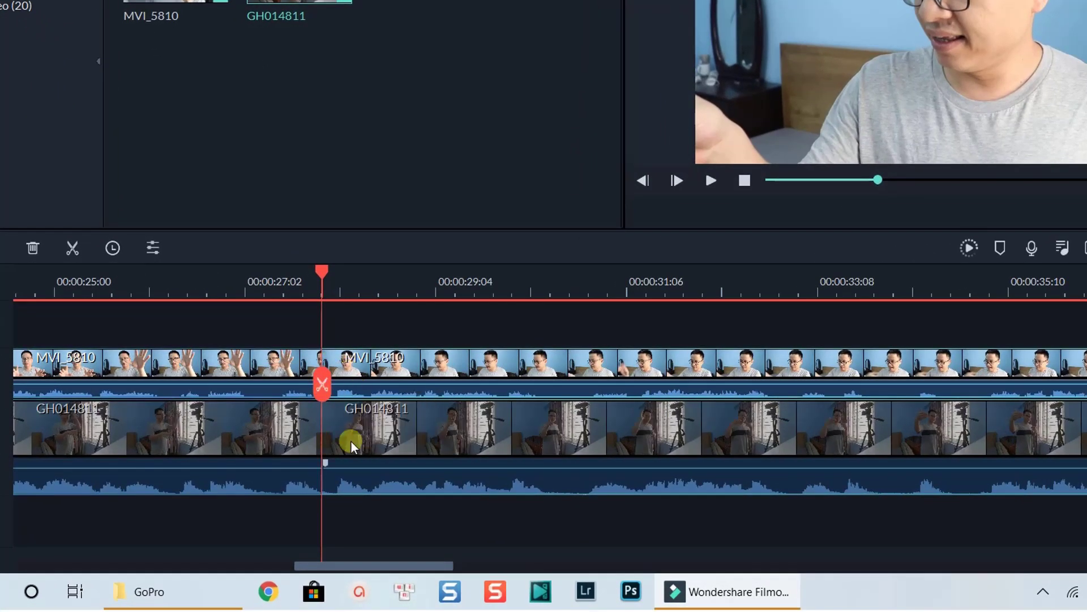
pyautogui.press('space')
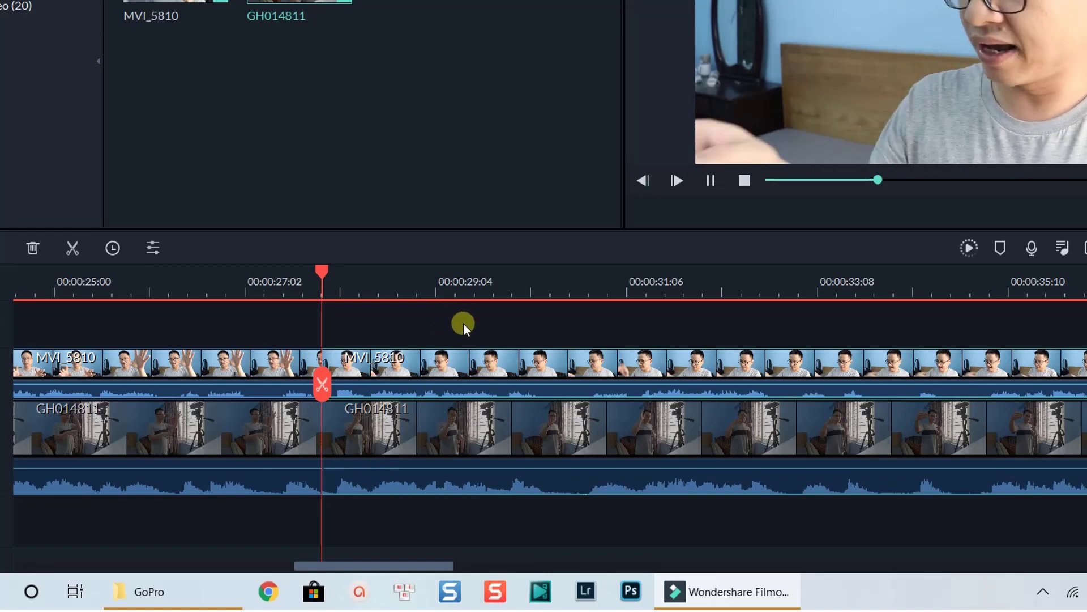
pyautogui.press('space')
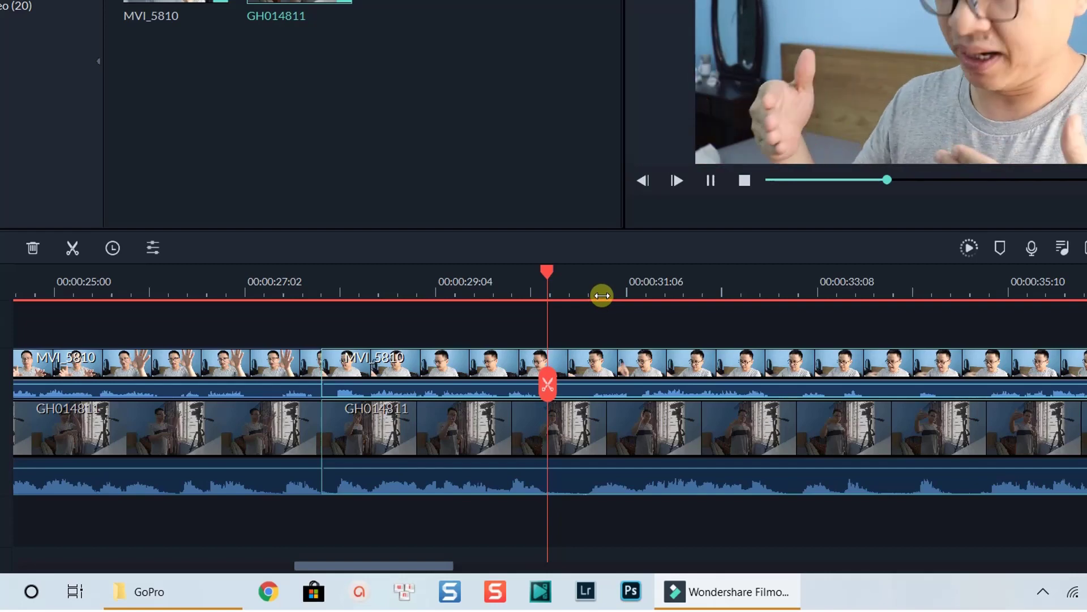
# Step: Split both MVI_5810 and GH014811 clips again at about 33 seconds
pyautogui.press('space')
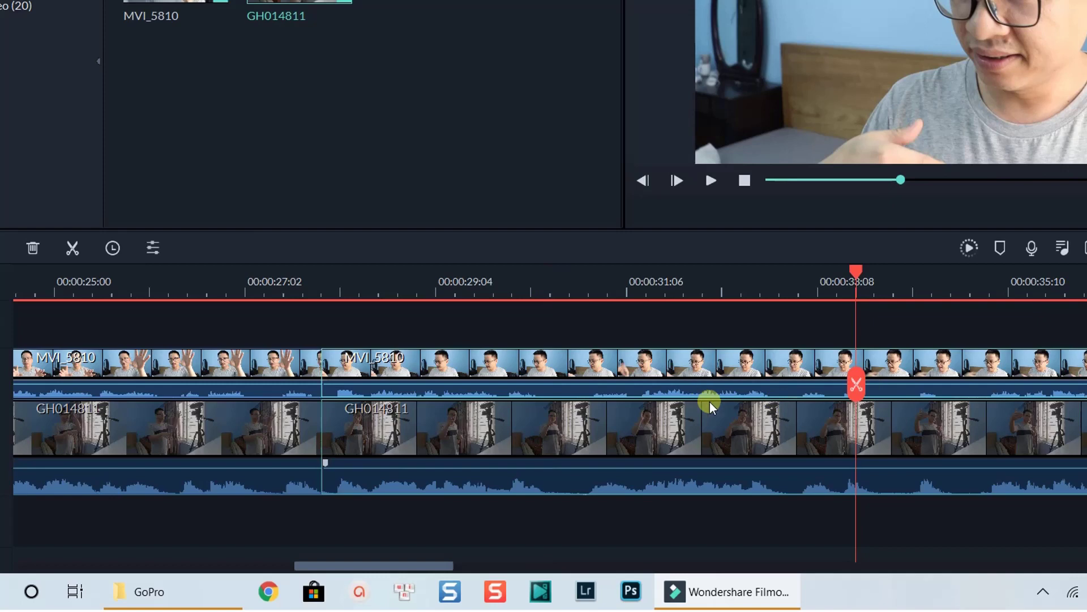
pyautogui.click(727, 374)
pyautogui.click(736, 436)
pyautogui.click(858, 388)
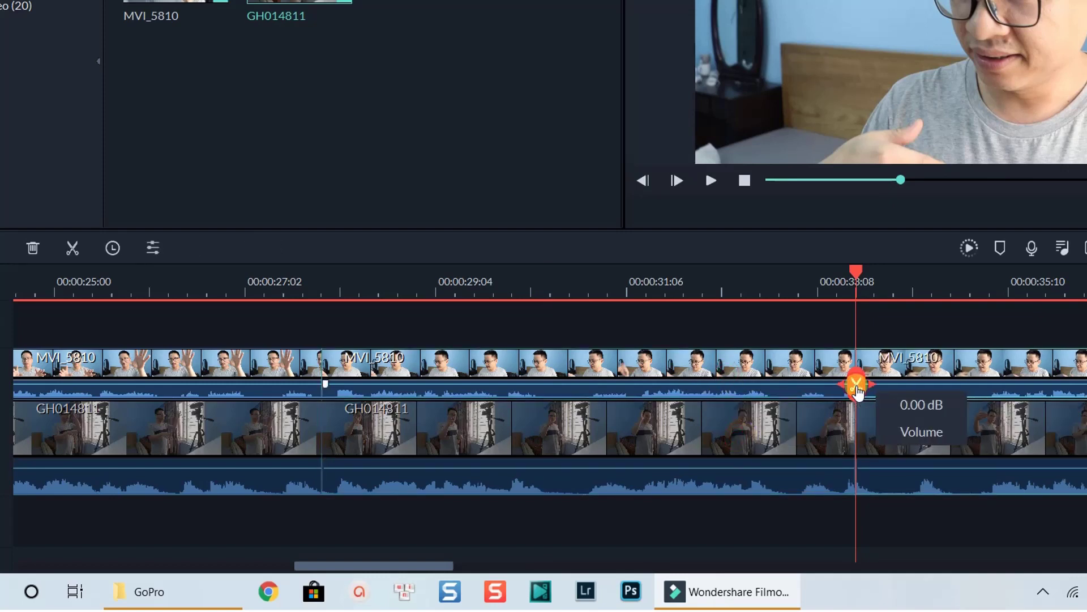
pyautogui.click(600, 372)
# Step: Detach the middle MVI_5810 clip's audio and move its video up to track 3
pyautogui.rightClick(600, 373)
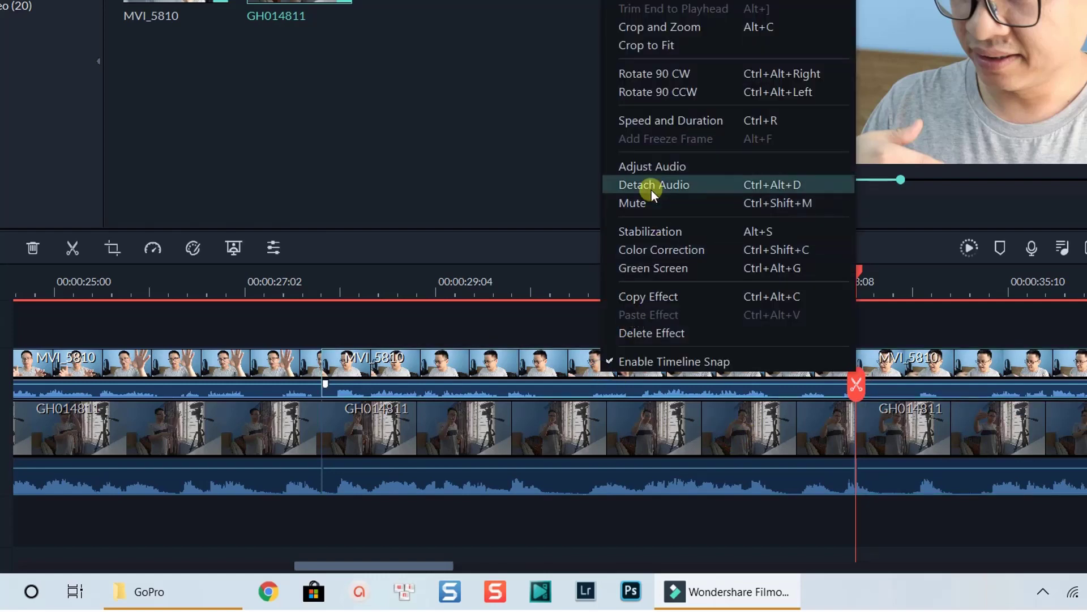
pyautogui.click(651, 188)
pyautogui.scroll(1, 589, 387)
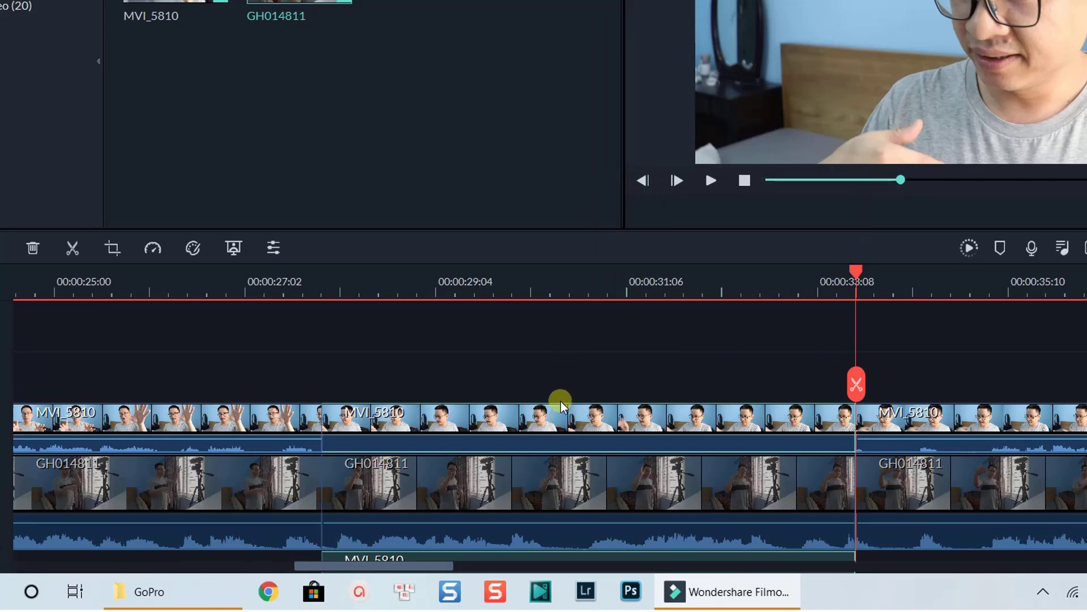
pyautogui.moveTo(561, 401); pyautogui.dragTo(560, 397)
# Step: Move the middle GH014811 section up to track 2 and mute it
pyautogui.click(562, 463)
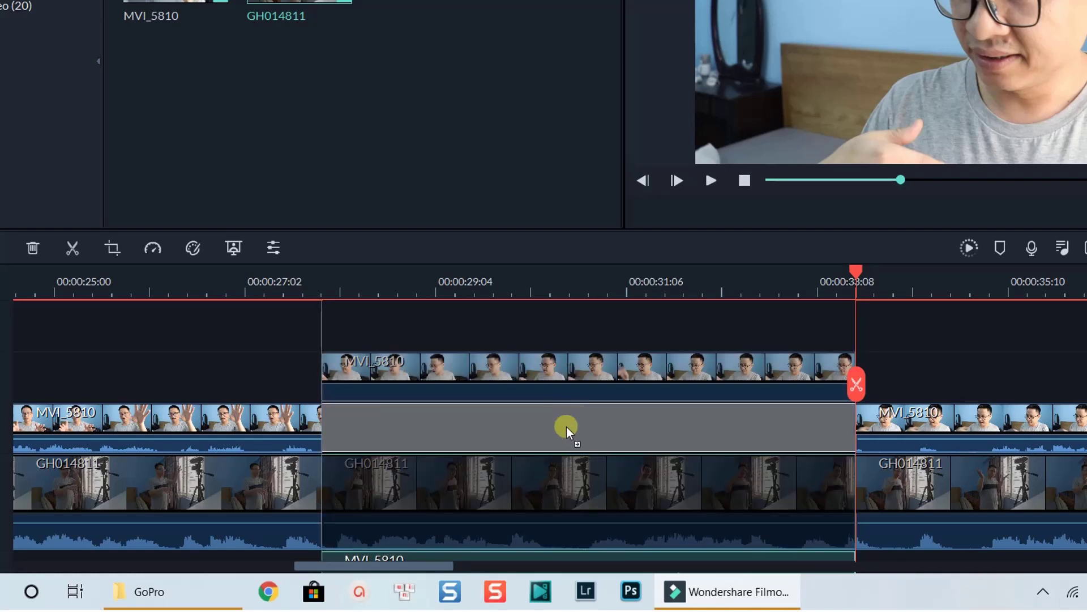
pyautogui.moveTo(566, 406); pyautogui.dragTo(566, 432)
pyautogui.click(548, 421)
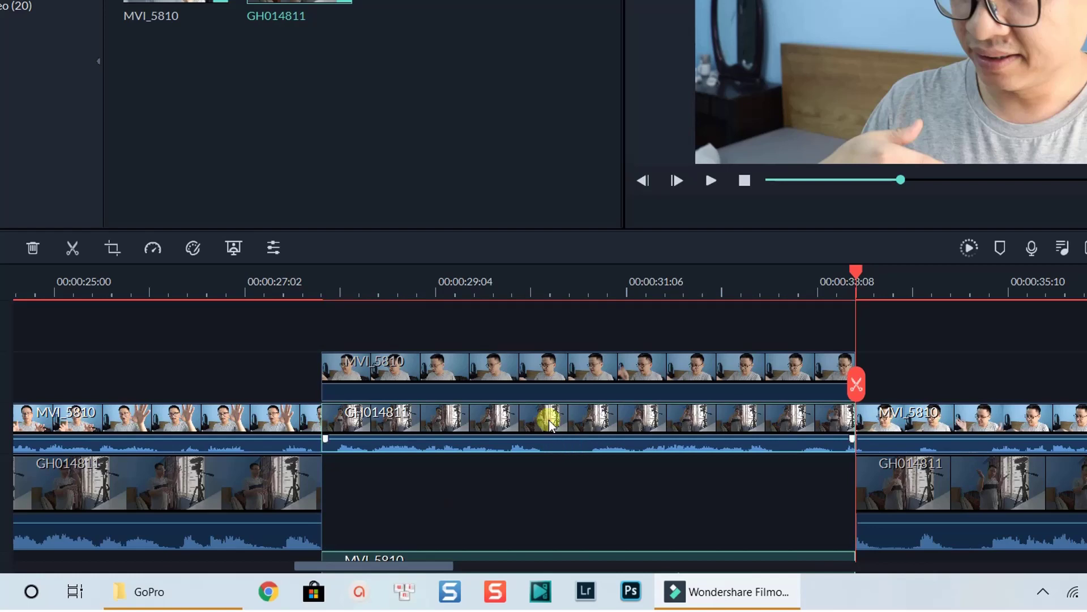
pyautogui.rightClick(550, 422)
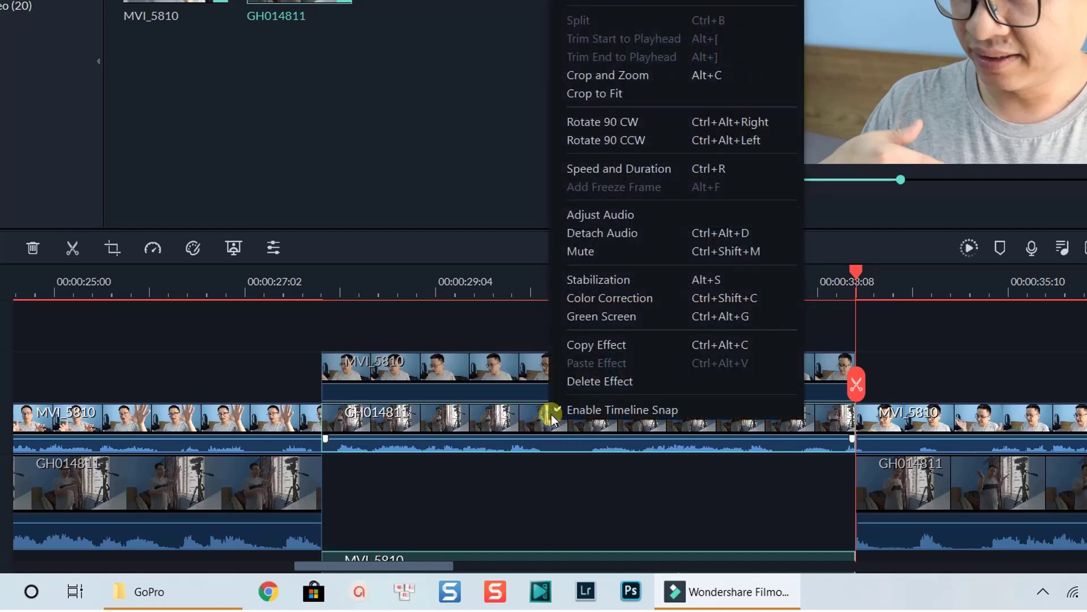
pyautogui.click(593, 257)
pyautogui.click(614, 457)
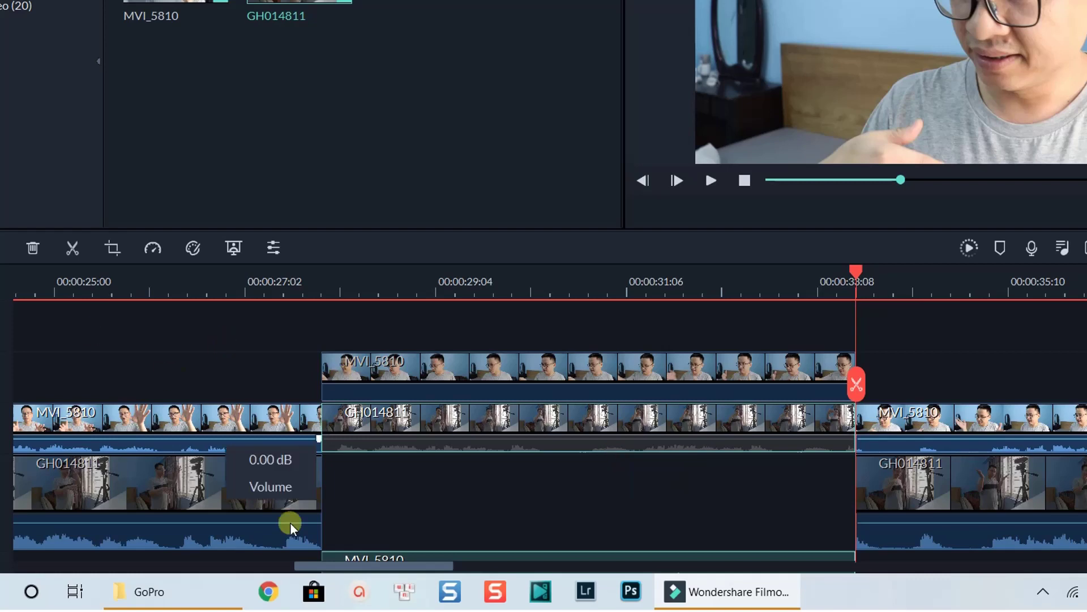
# Step: Play the edit from just before the switched section
pyautogui.moveTo(369, 566); pyautogui.dragTo(295, 565)
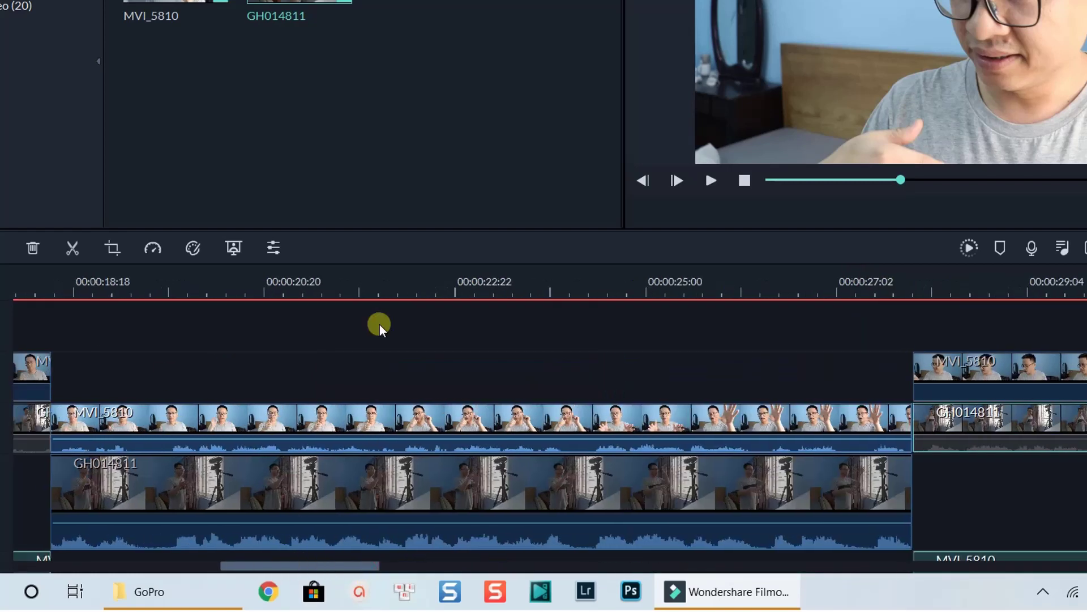
pyautogui.click(447, 291)
pyautogui.press('space')
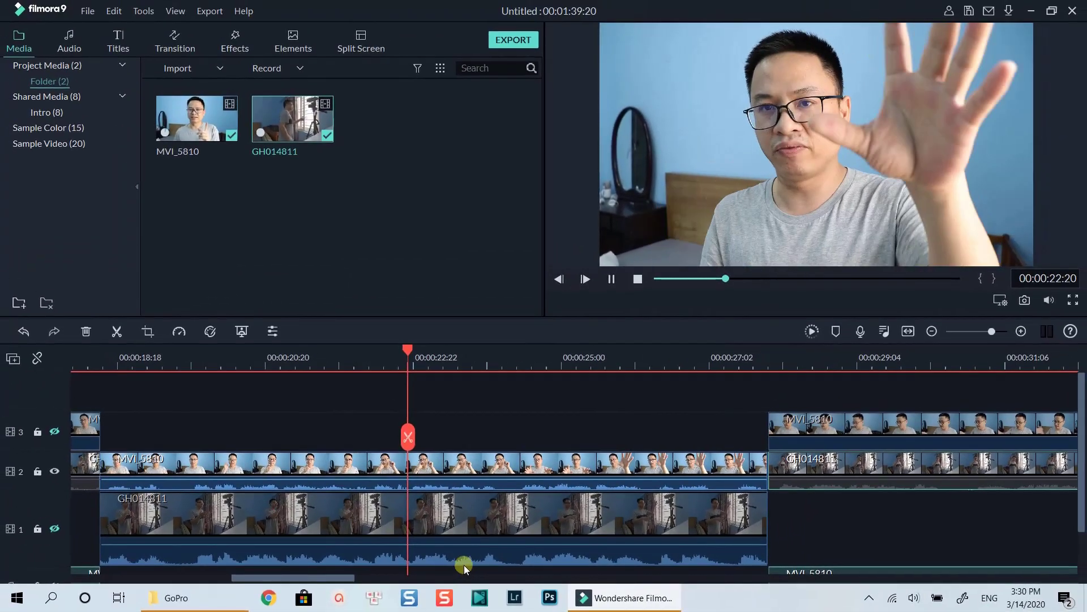
pyautogui.click(482, 509)
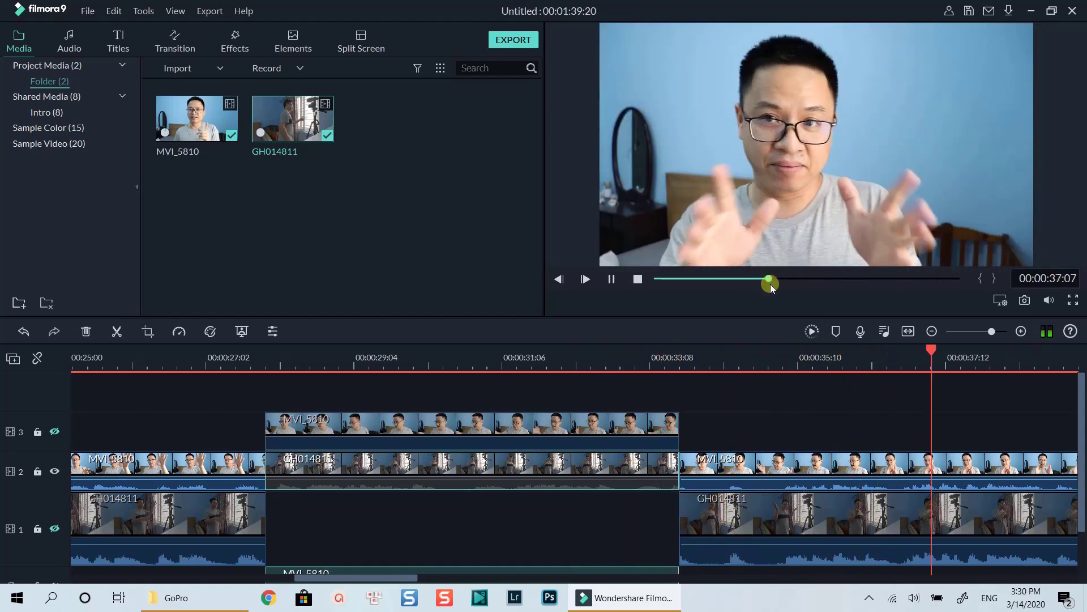
pyautogui.press('space')
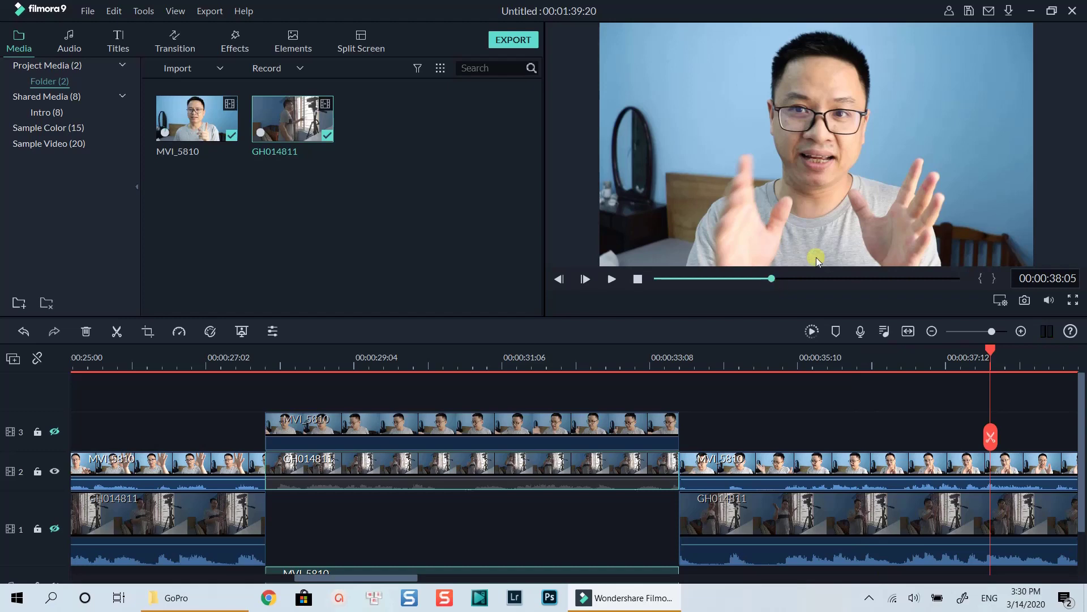
# Step: Fit the whole project in the timeline and move the playhead to about 00:00:24
pyautogui.click(908, 333)
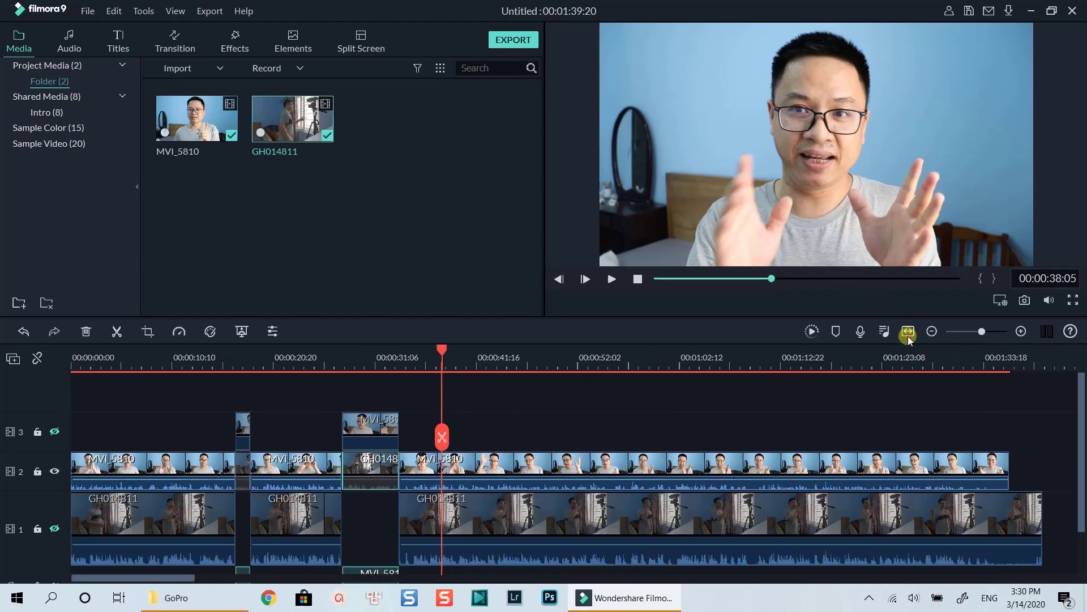
pyautogui.scroll(-1, 358, 512)
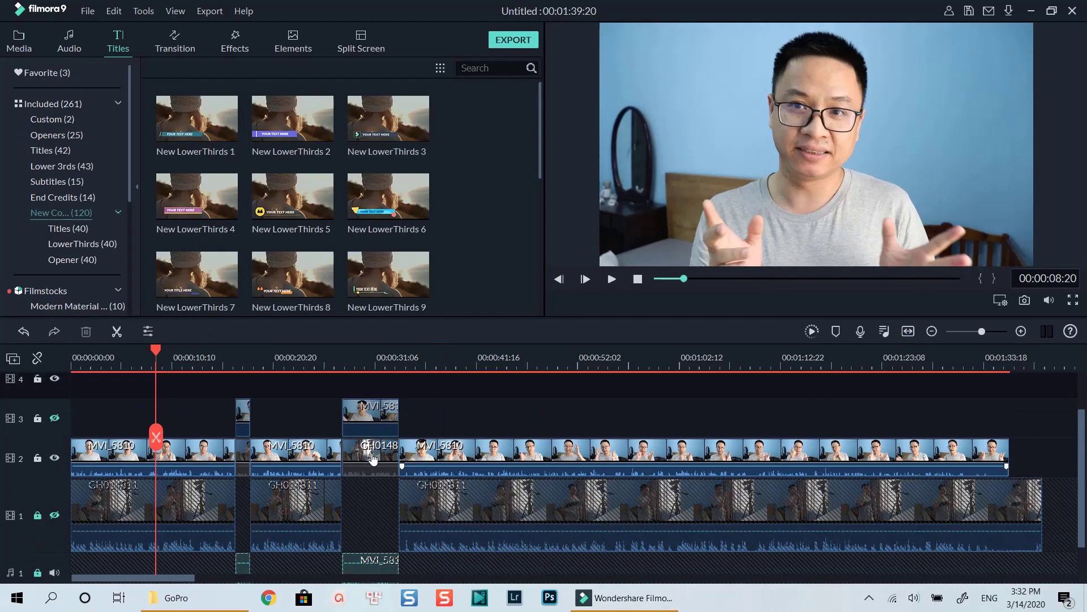
pyautogui.moveTo(373, 458)
pyautogui.mouseDown()
pyautogui.moveTo(401, 458)
pyautogui.moveTo(334, 407)
pyautogui.mouseUp()
pyautogui.click(311, 361)
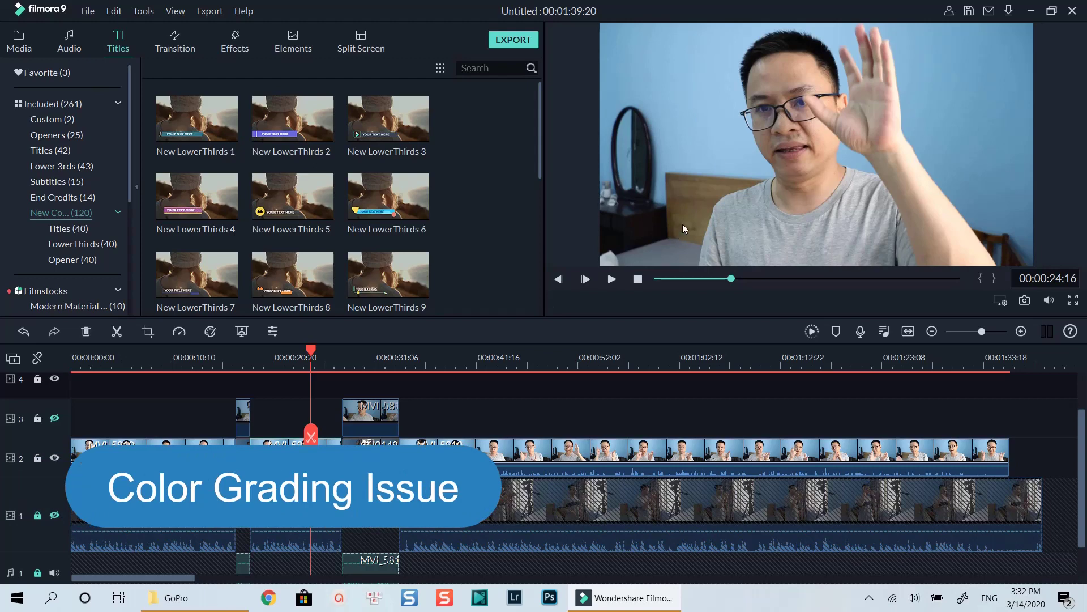
pyautogui.moveTo(396, 451)
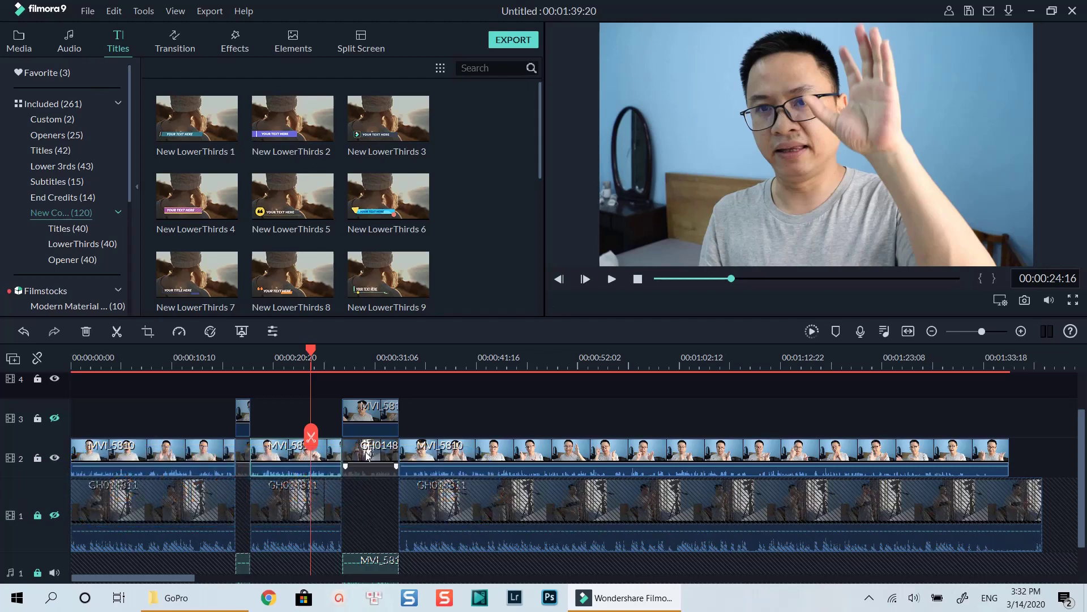
# Step: Select the middle GH014811 clip on track 2 and bring up its editing options
pyautogui.click(365, 451)
pyautogui.click(363, 364)
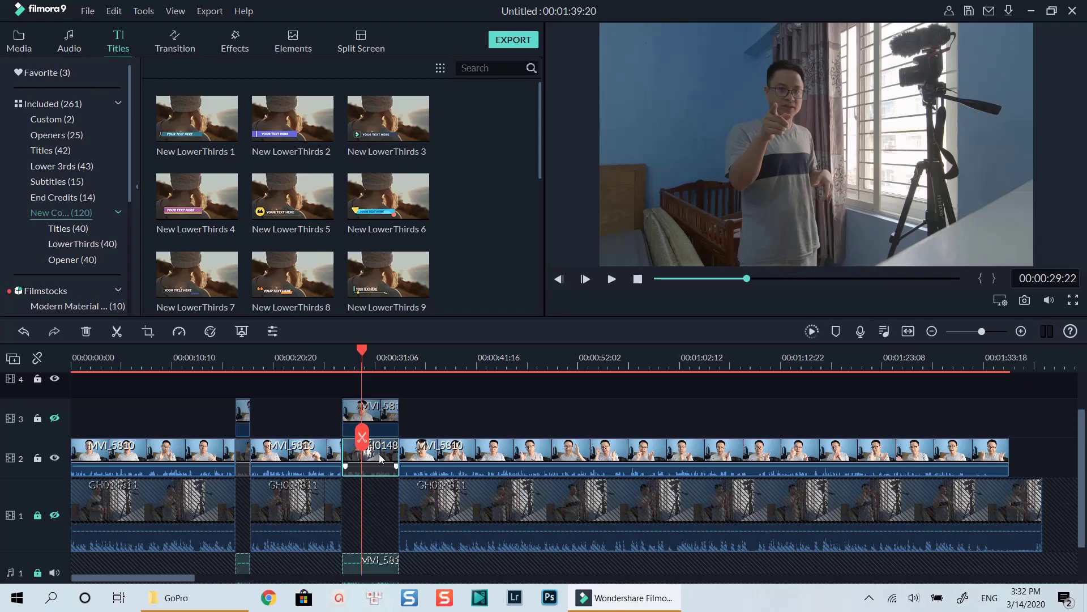
pyautogui.rightClick(379, 456)
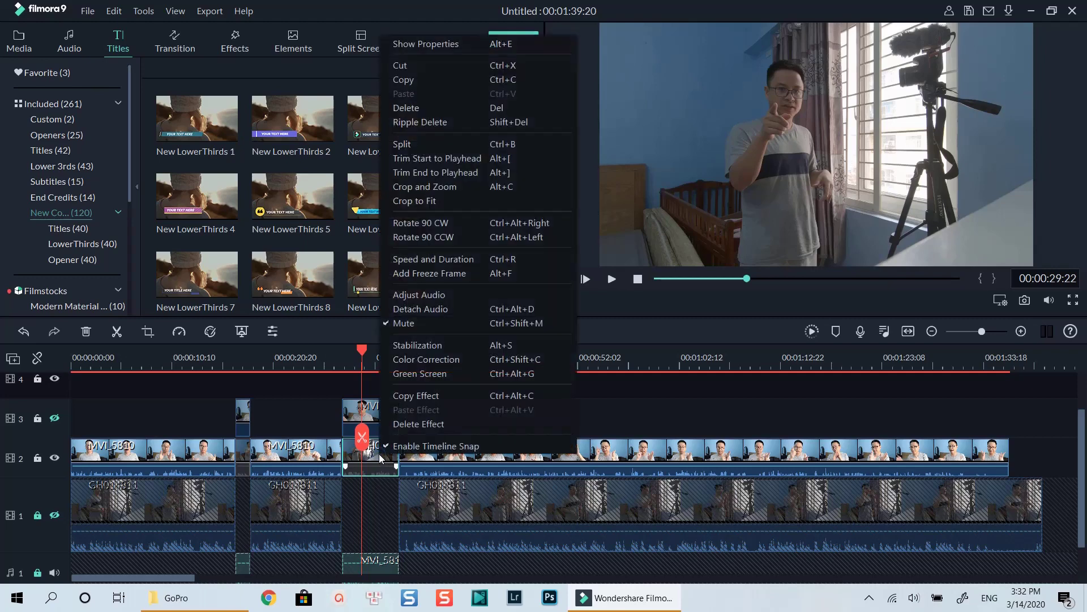
# Step: In Color Correction's Color section, set the GoPro clip to contrast 46, brightness 44, exposure 7
pyautogui.click(421, 359)
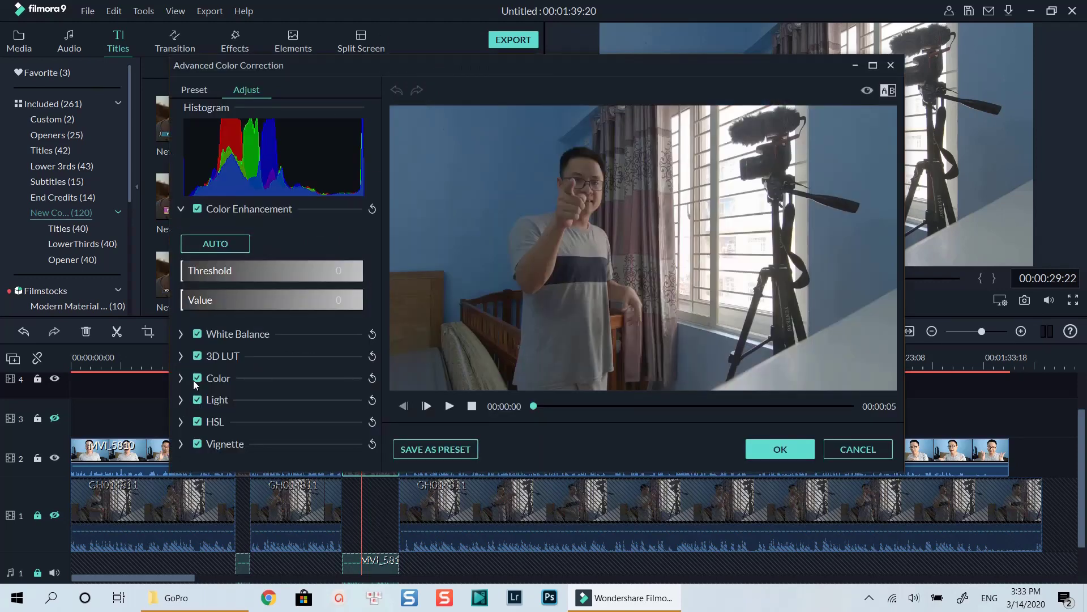
pyautogui.click(180, 377)
pyautogui.scroll(-3, 188, 379)
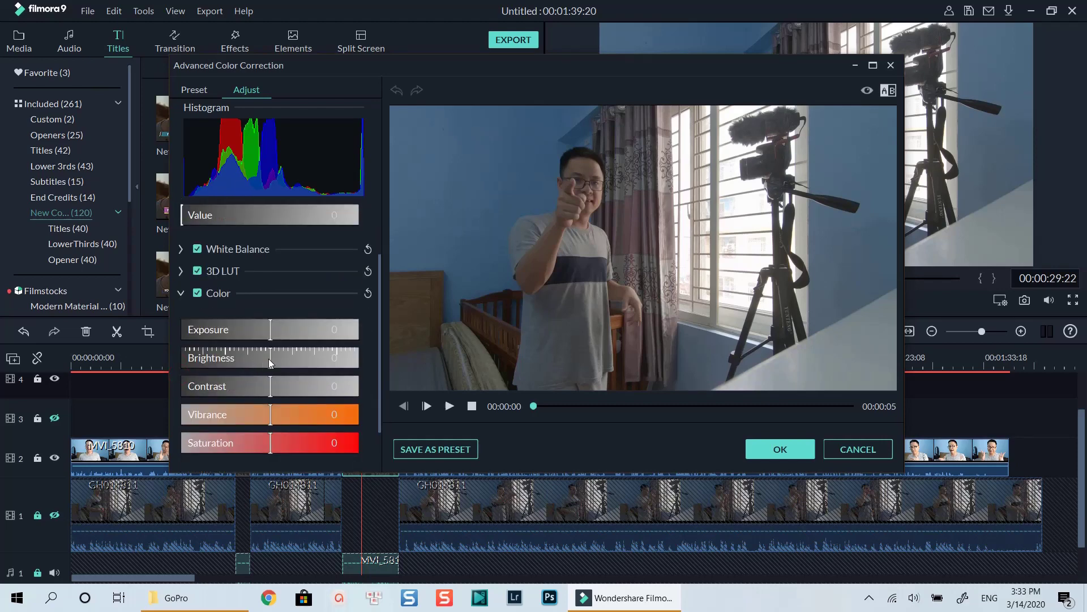
pyautogui.moveTo(269, 379); pyautogui.dragTo(311, 385)
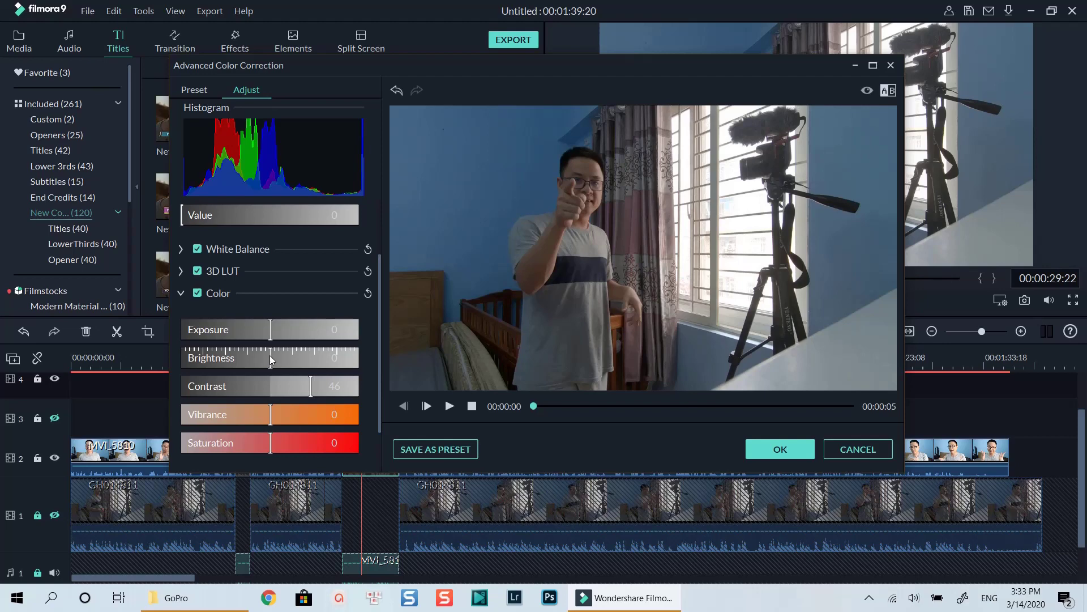
pyautogui.moveTo(270, 355); pyautogui.dragTo(310, 358)
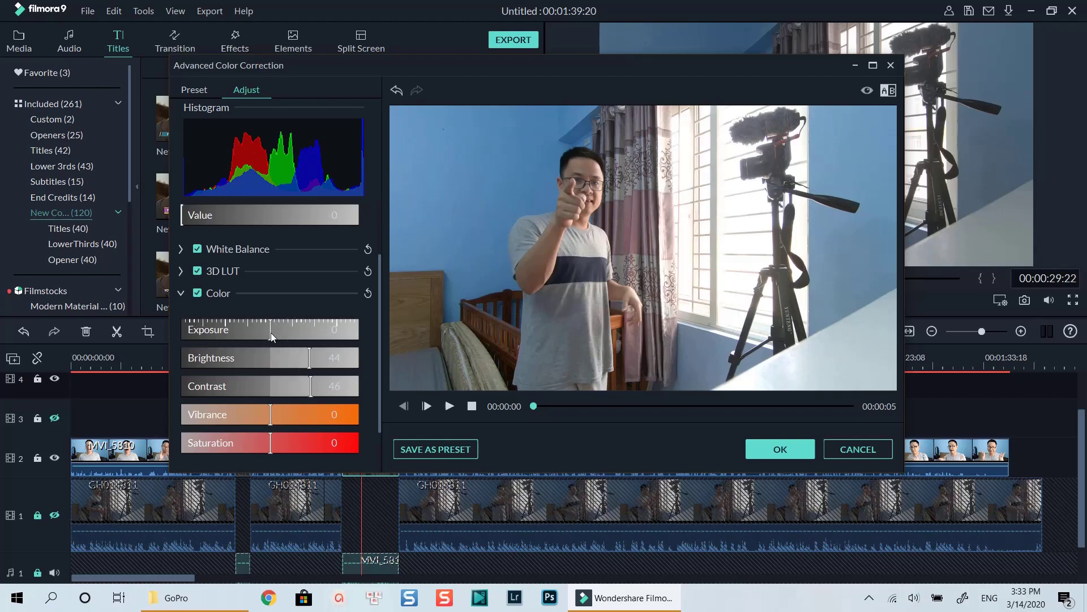
pyautogui.moveTo(271, 332); pyautogui.dragTo(278, 335)
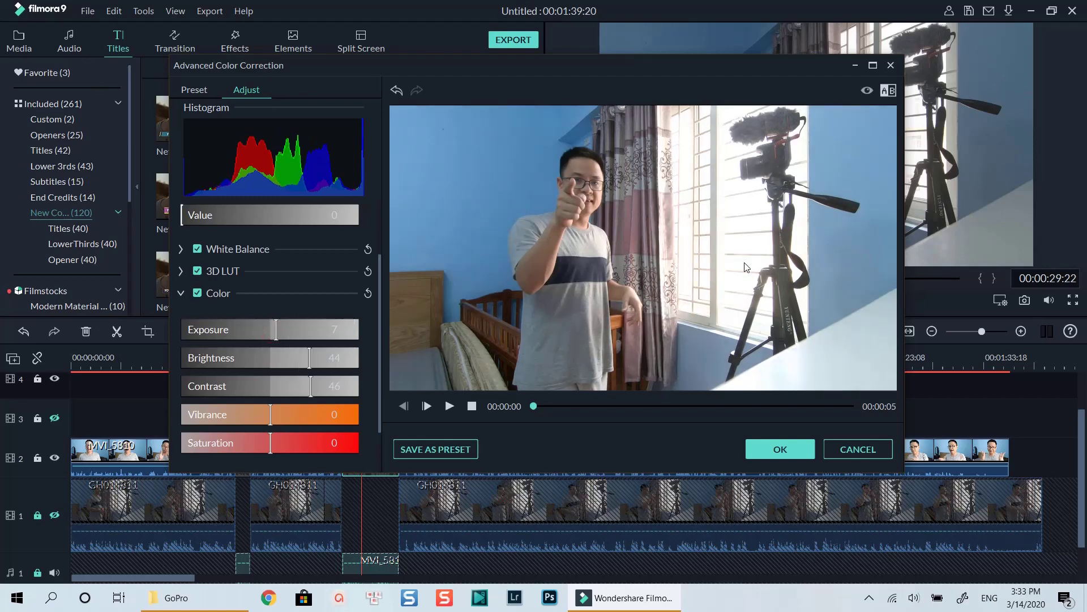
pyautogui.scroll(-2, 314, 396)
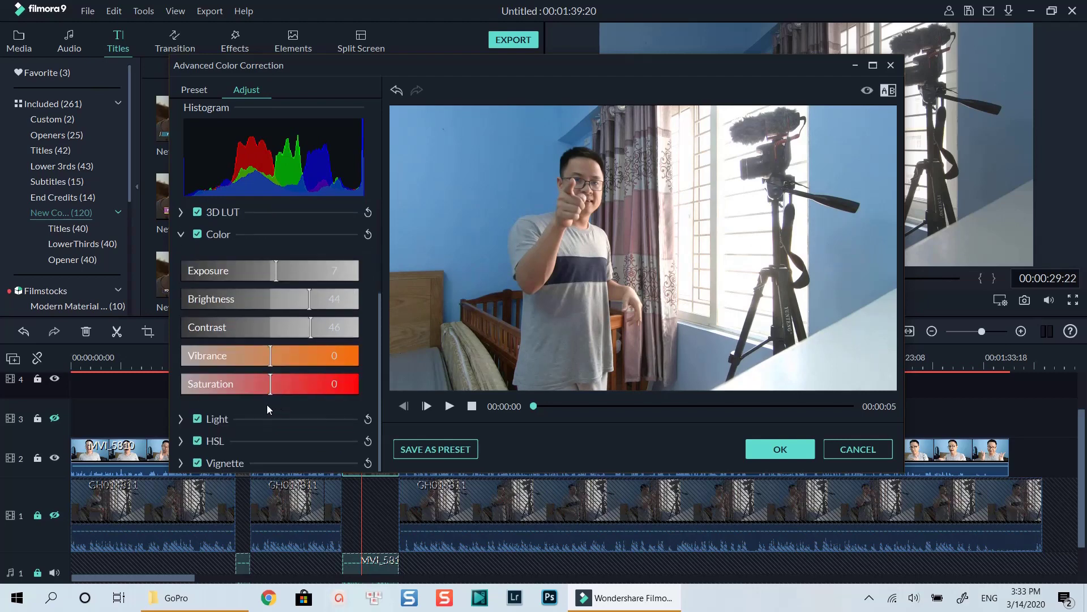